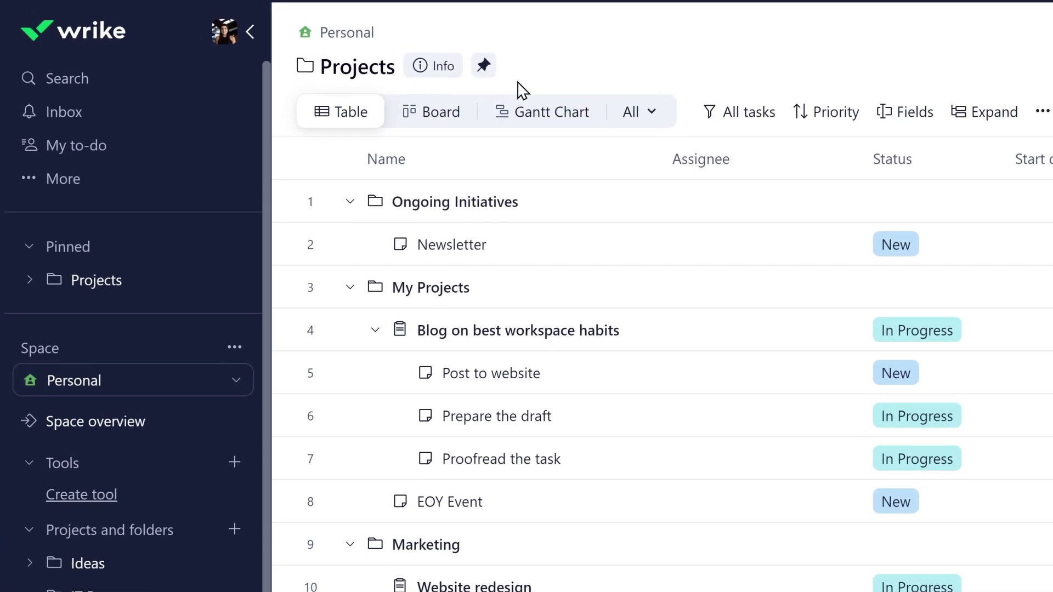
- Add Calendars and Starred tasks to the sidebar menu, hide My to-do, and save the layout
{"action": "left_click", "coordinate": [100, 181]}
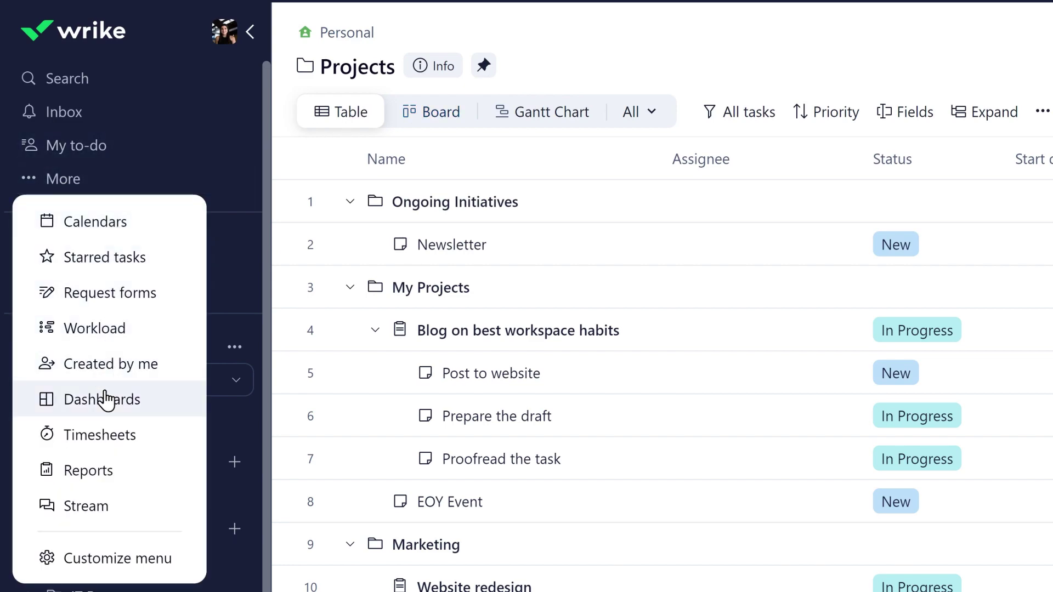
{"action": "left_click", "coordinate": [91, 558]}
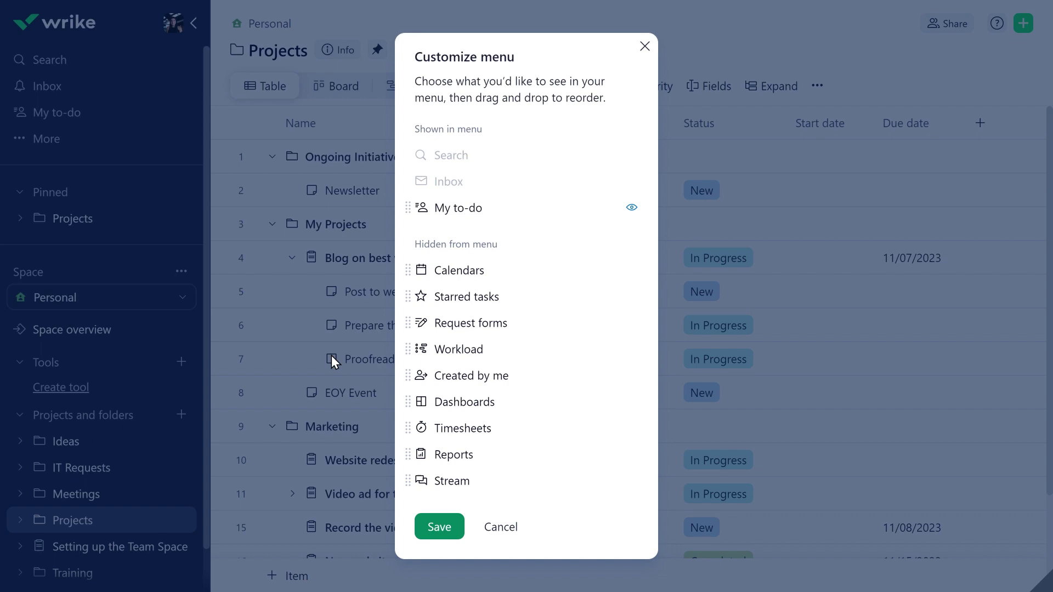
{"action": "left_click_drag", "start_coordinate": [494, 282], "coordinate": [494, 237]}
{"action": "left_click_drag", "start_coordinate": [428, 296], "coordinate": [459, 264]}
{"action": "left_click", "coordinate": [632, 208]}
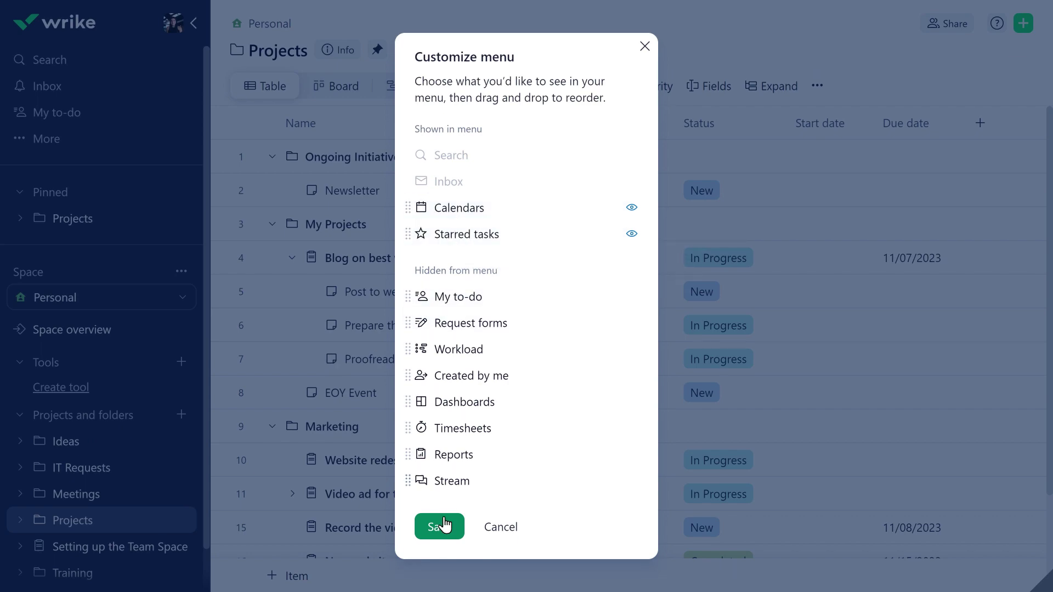
{"action": "left_click", "coordinate": [439, 526]}
- Pin Setting up the Team Space, Meetings and Ideas, moving Meetings to the top of Pinned
{"action": "scroll", "coordinate": [167, 504], "scroll_direction": "down", "scroll_amount": 3}
{"action": "left_click", "coordinate": [192, 496]}
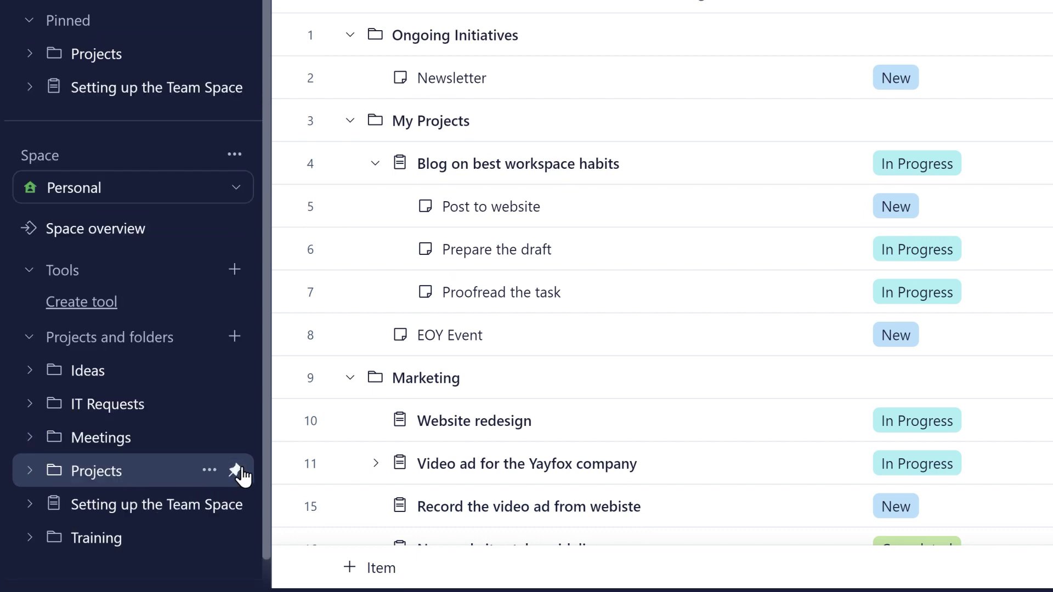
{"action": "left_click", "coordinate": [190, 469]}
{"action": "left_click", "coordinate": [236, 407]}
{"action": "left_click_drag", "start_coordinate": [100, 157], "coordinate": [113, 106]}
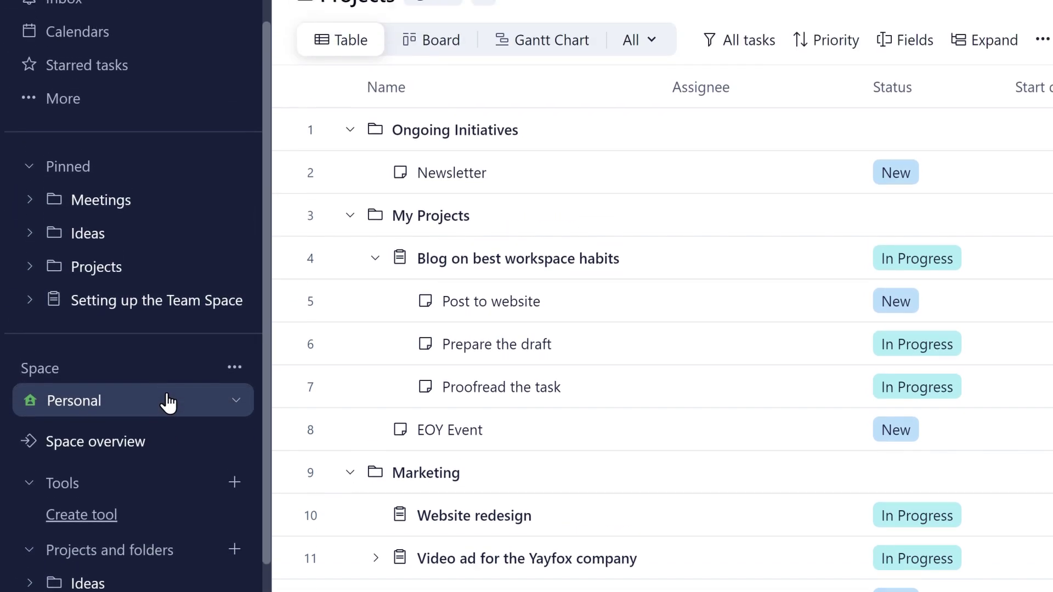
{"action": "left_click", "coordinate": [168, 402]}
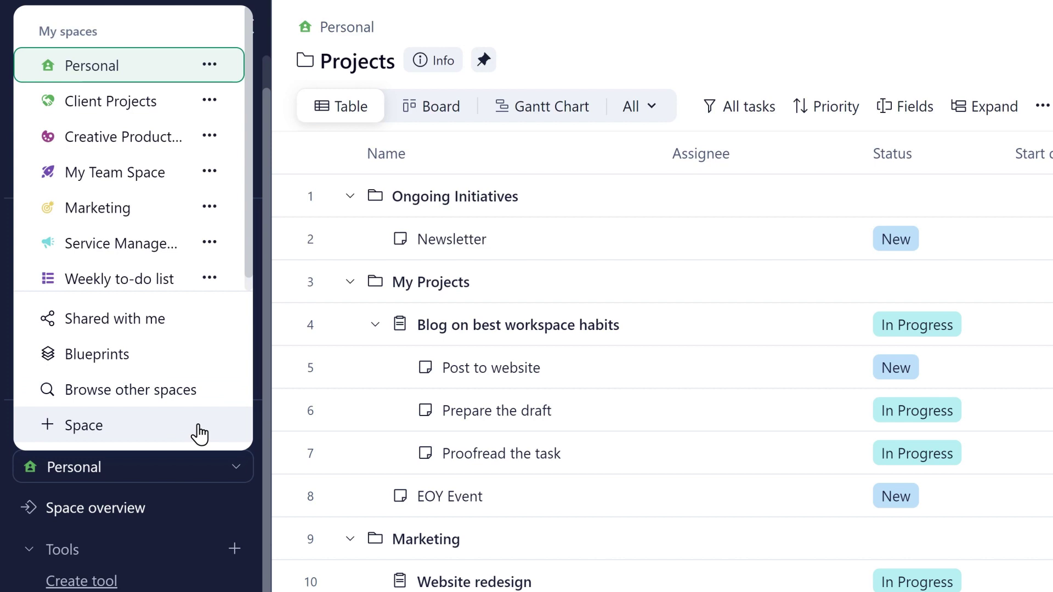
- Close the spaces list and switch the sidebar to show all my spaces
{"action": "left_click", "coordinate": [193, 468]}
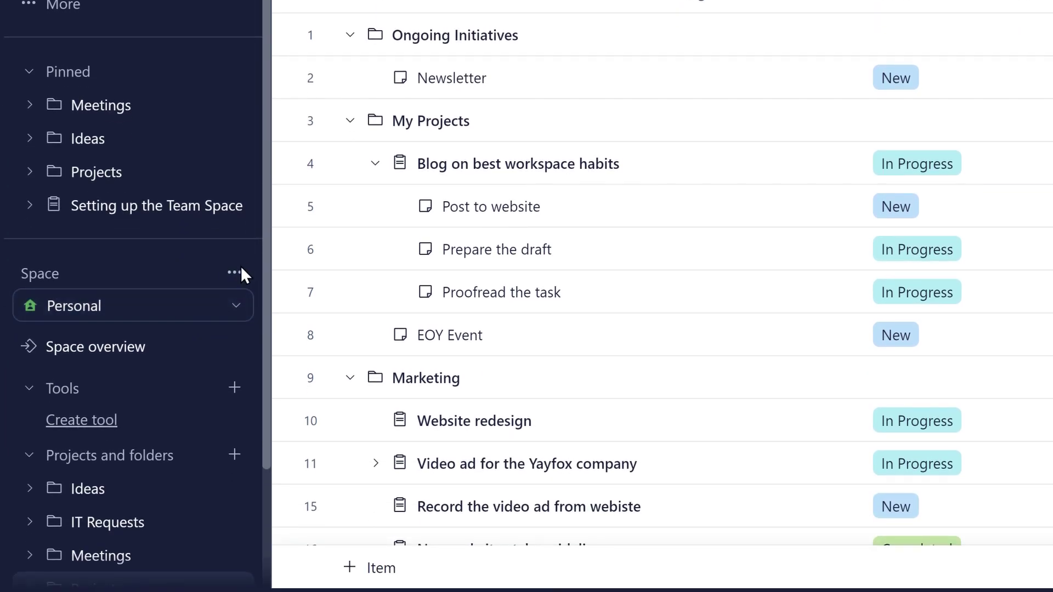
{"action": "left_click", "coordinate": [235, 272]}
{"action": "left_click", "coordinate": [296, 379]}
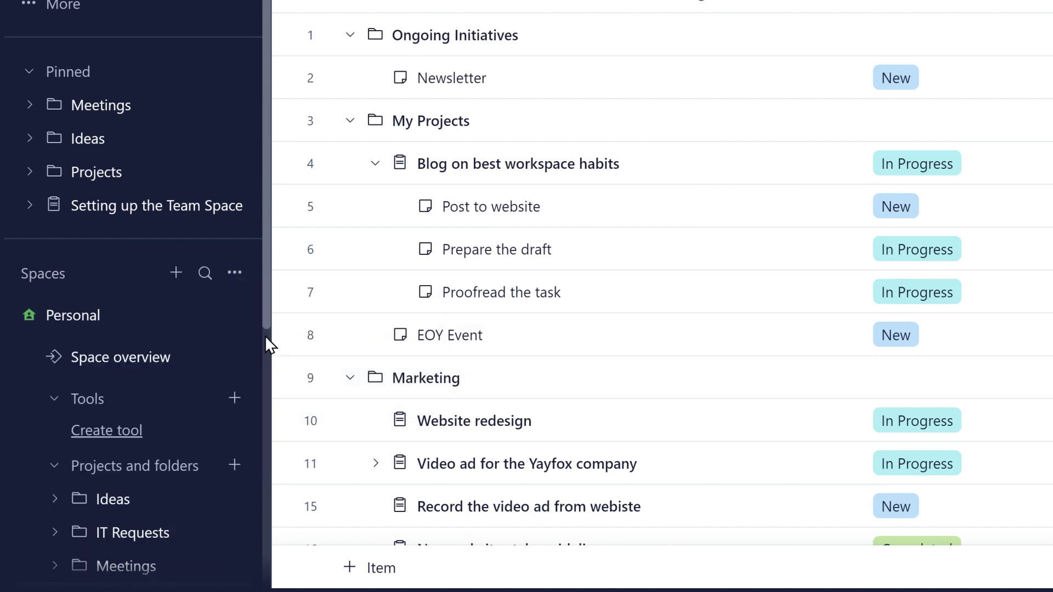
{"action": "left_click_drag", "start_coordinate": [264, 309], "coordinate": [265, 567]}
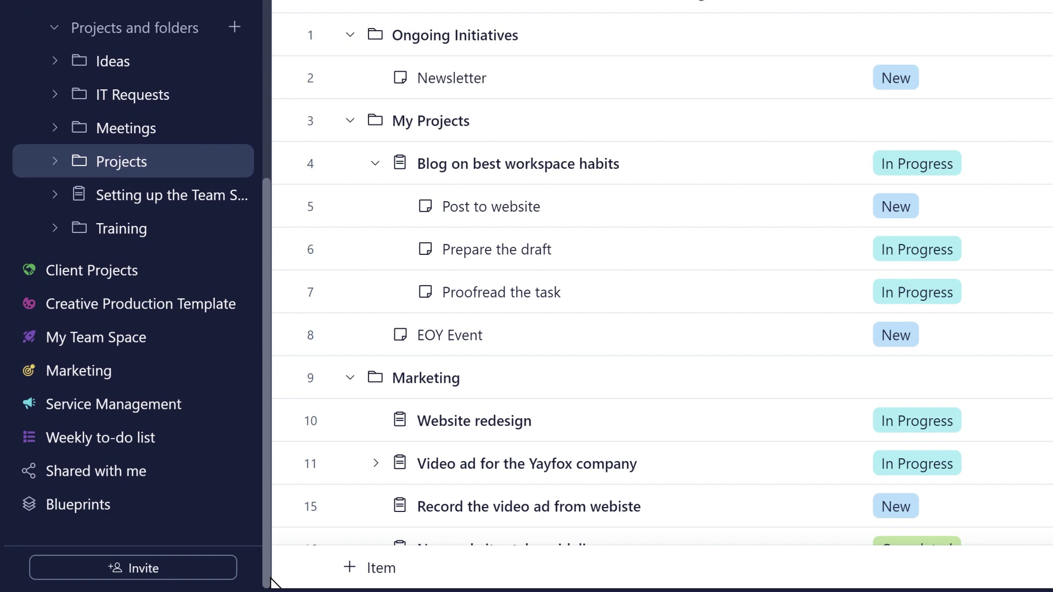
- Move My Team Space and Weekly to-do list above Client Projects, then open Client Projects' overview
{"action": "left_click_drag", "start_coordinate": [97, 336], "coordinate": [103, 266]}
{"action": "left_click_drag", "start_coordinate": [97, 440], "coordinate": [99, 301]}
{"action": "left_click", "coordinate": [102, 336]}
{"action": "left_click", "coordinate": [130, 296]}
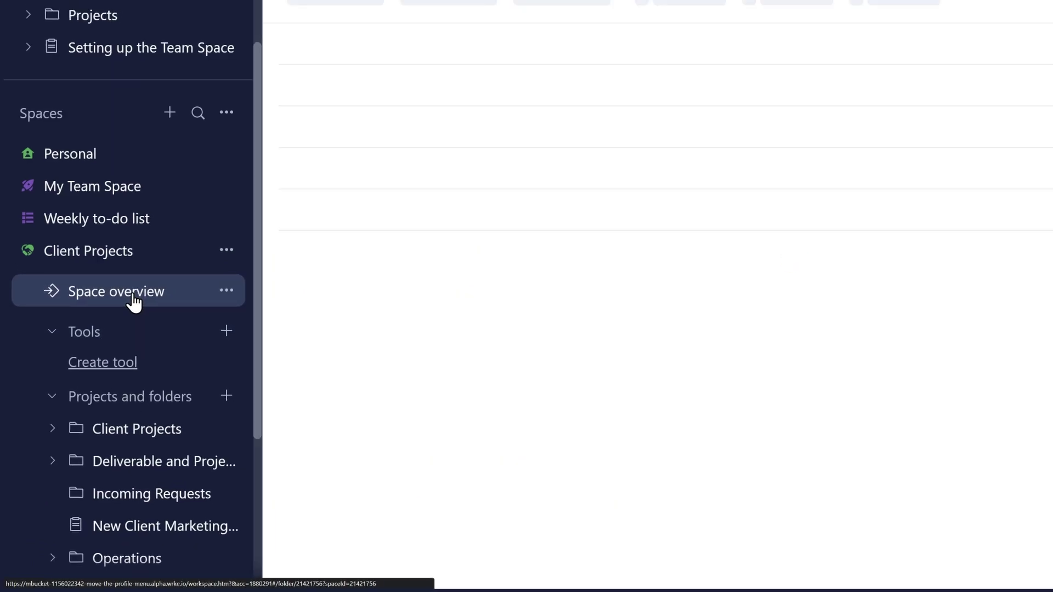
- Check the account menu, close it, and collapse the left sidebar
{"action": "left_click", "coordinate": [173, 20]}
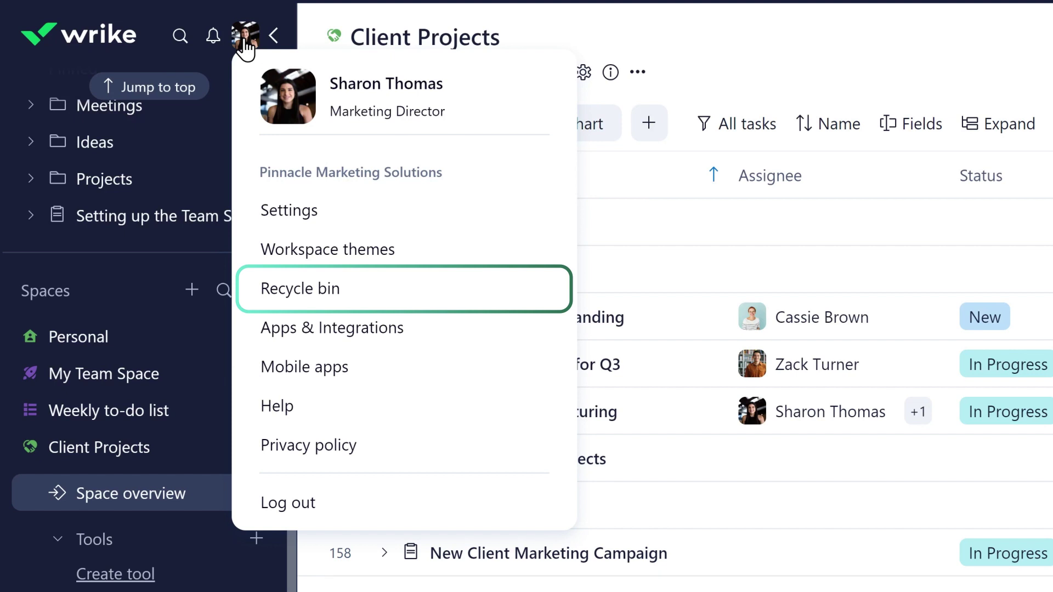
{"action": "left_click", "coordinate": [245, 46]}
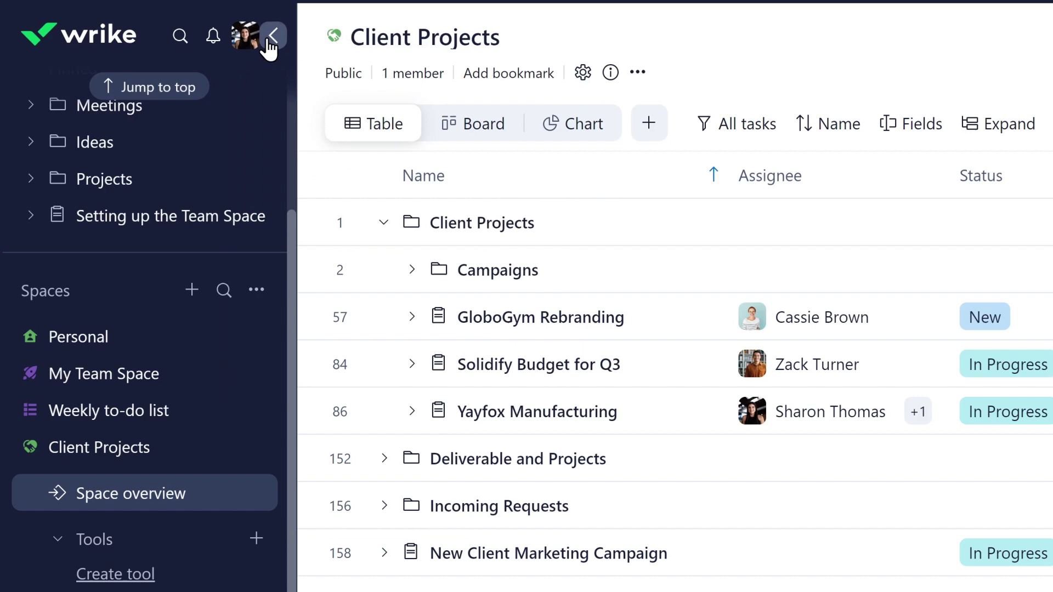
{"action": "left_click", "coordinate": [269, 39]}
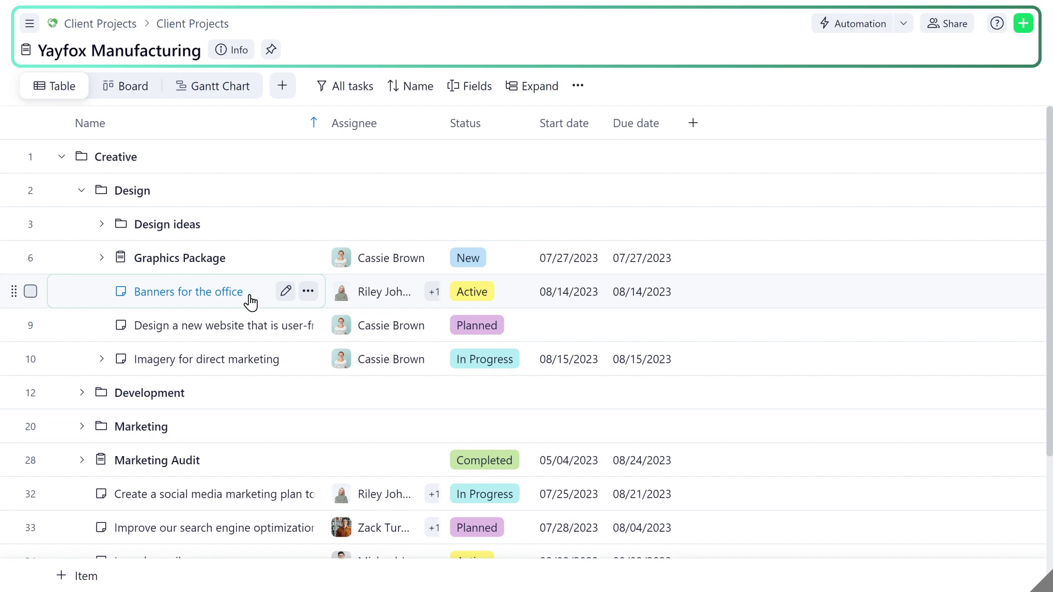
{"action": "left_click", "coordinate": [904, 23]}
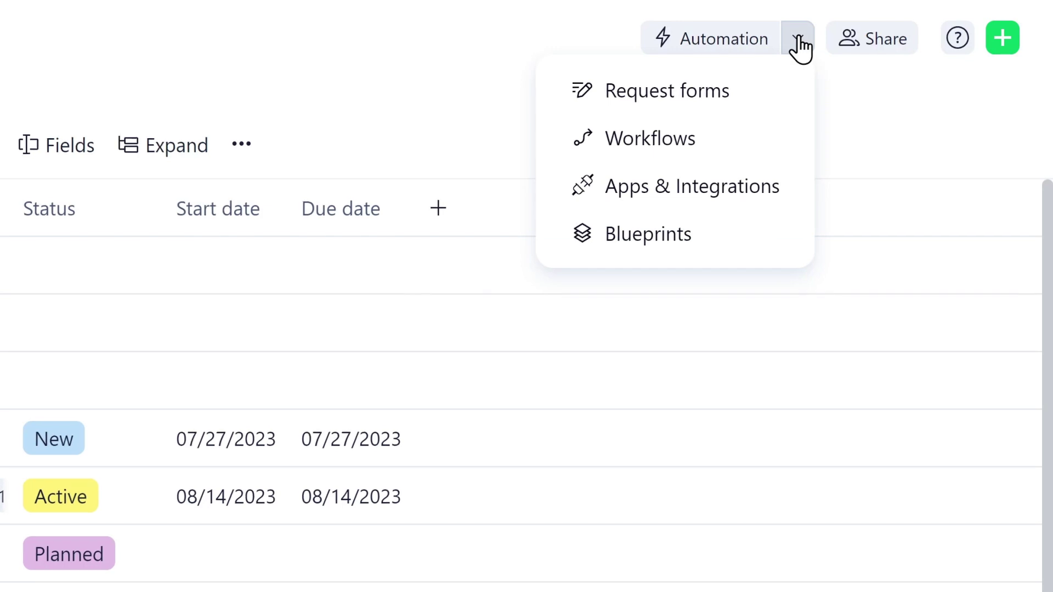
{"action": "left_click", "coordinate": [798, 42]}
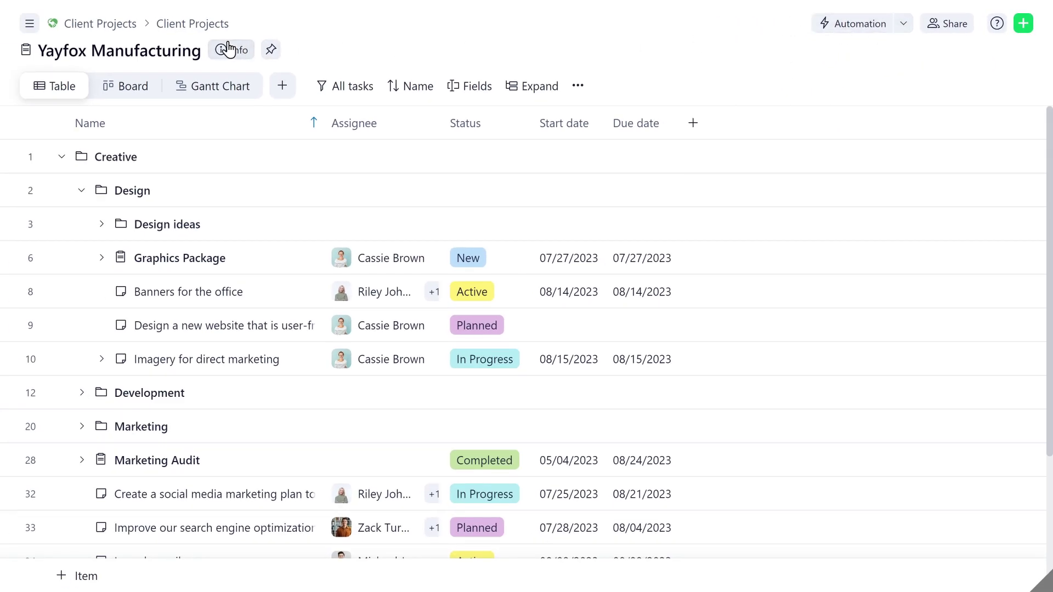
{"action": "left_click", "coordinate": [228, 49]}
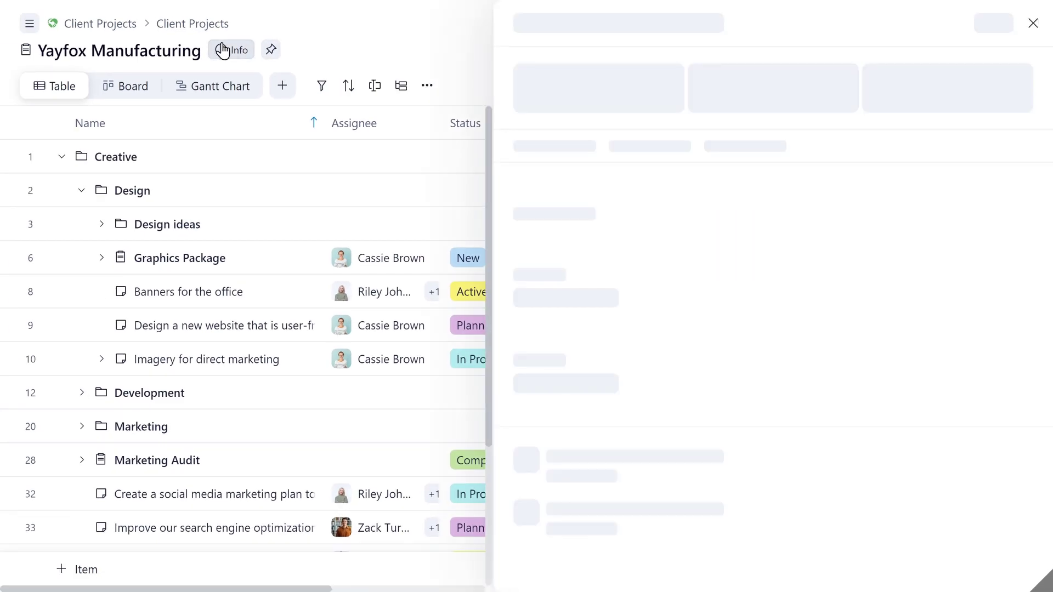
{"action": "left_click", "coordinate": [1020, 72]}
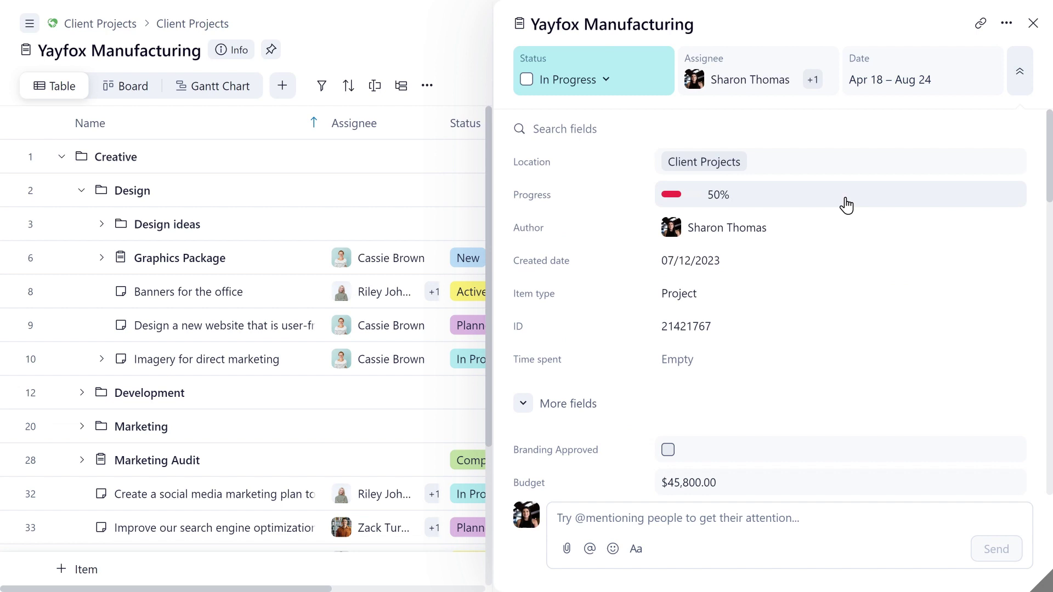
{"action": "scroll", "coordinate": [843, 214], "scroll_direction": "down", "scroll_amount": 5}
{"action": "scroll", "coordinate": [843, 217], "scroll_direction": "down", "scroll_amount": 1}
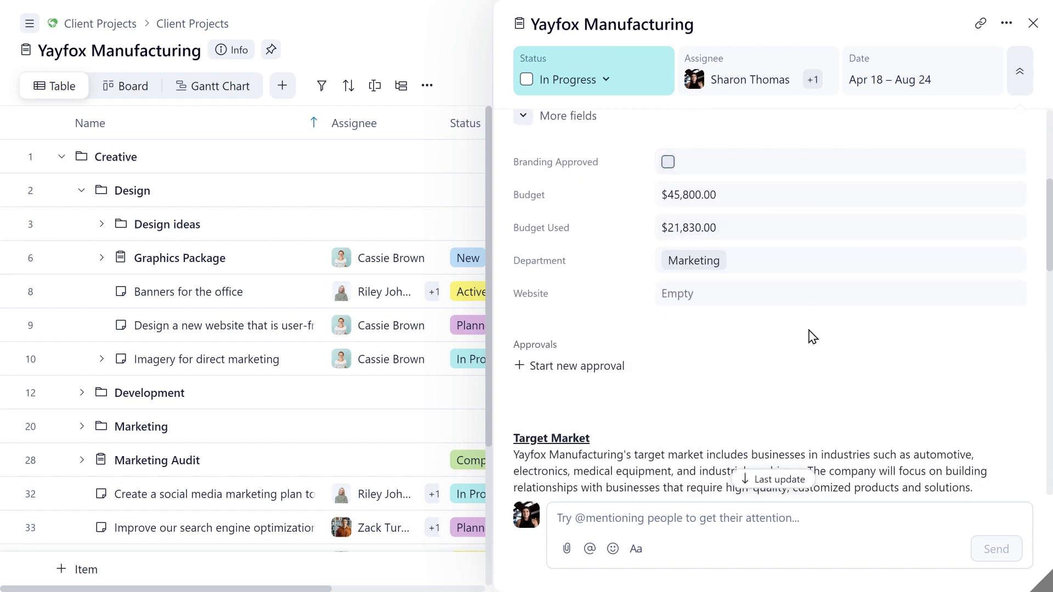
{"action": "left_click", "coordinate": [240, 56]}
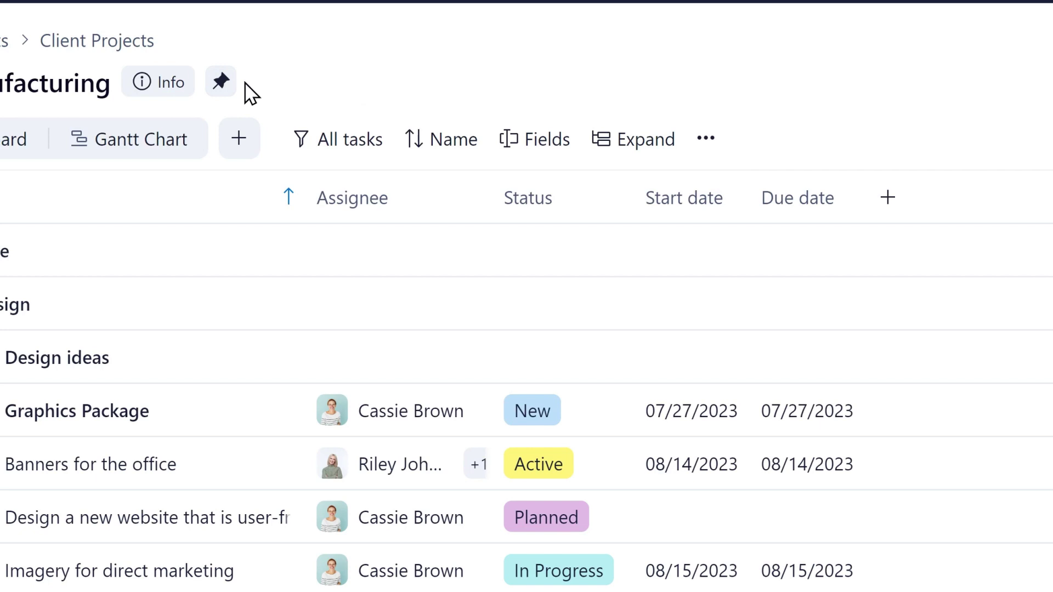
- Browse the table's filter presets, sort options and field settings, then the add-view menu
{"action": "left_click", "coordinate": [340, 141]}
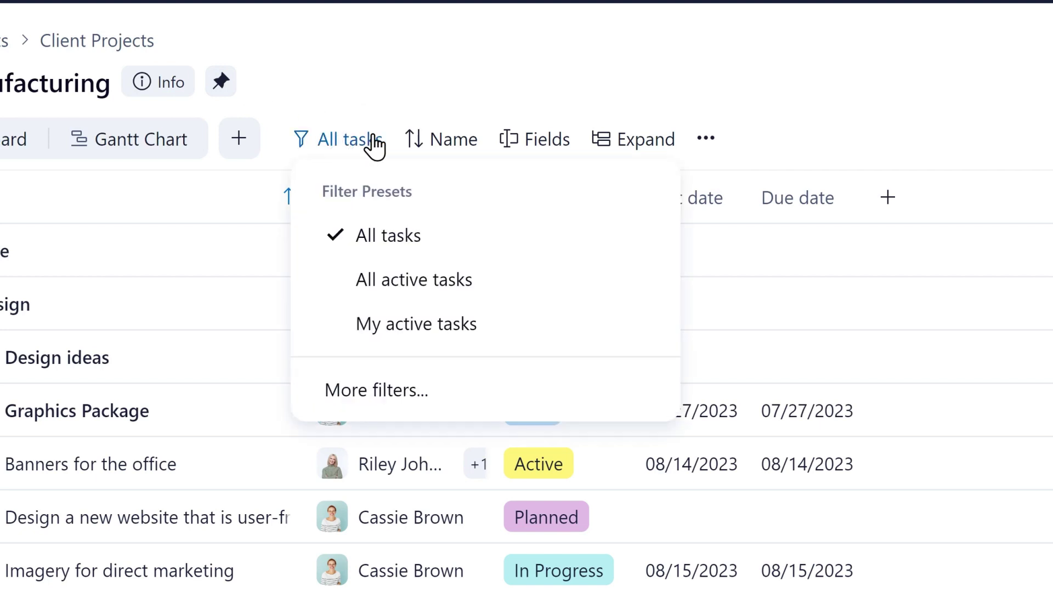
{"action": "left_click", "coordinate": [454, 144]}
{"action": "left_click", "coordinate": [526, 144]}
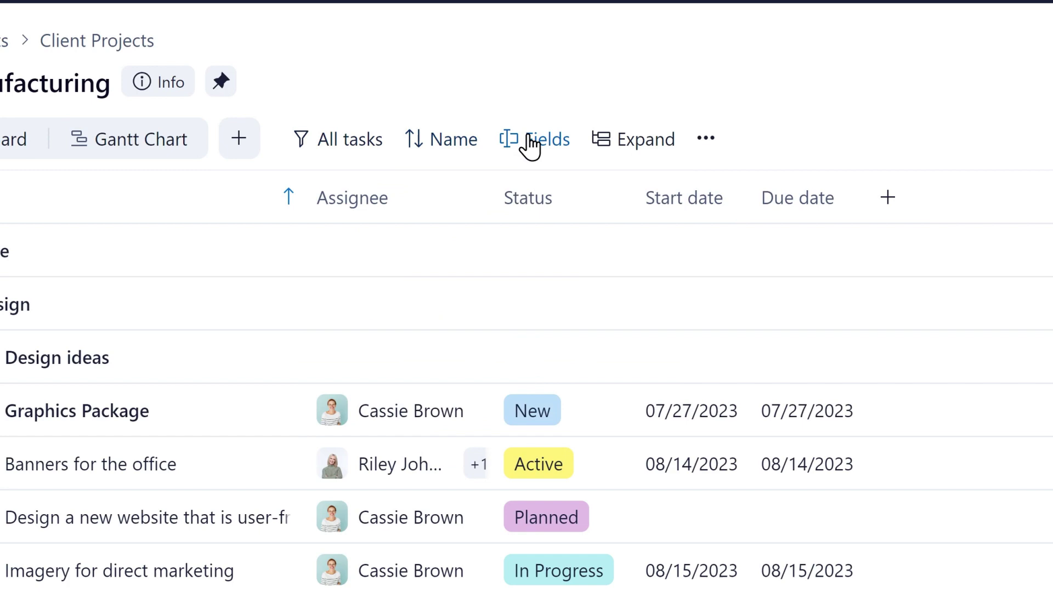
{"action": "left_click", "coordinate": [529, 144]}
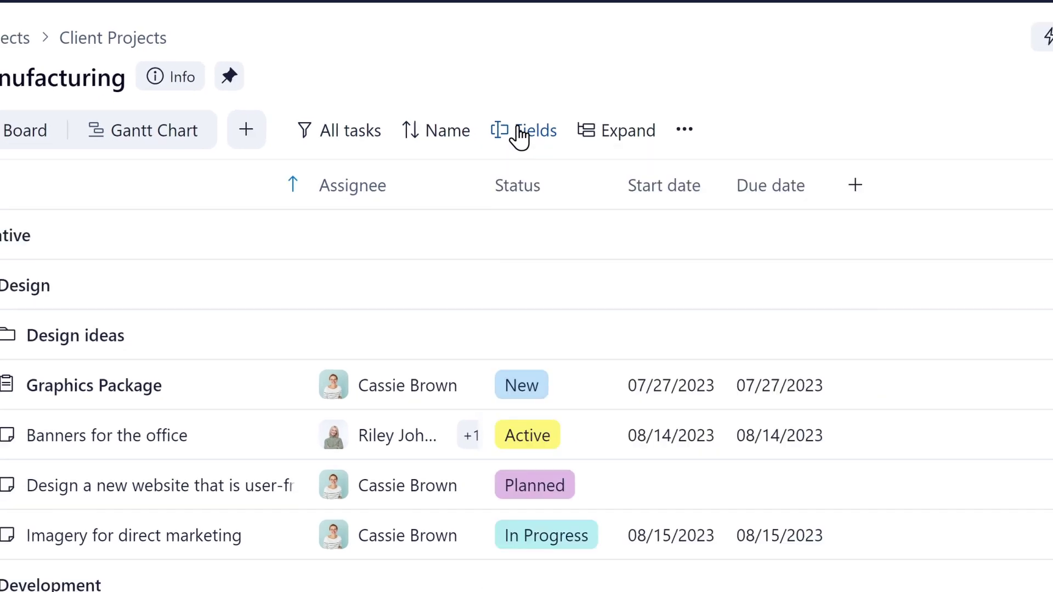
{"action": "left_click", "coordinate": [239, 138]}
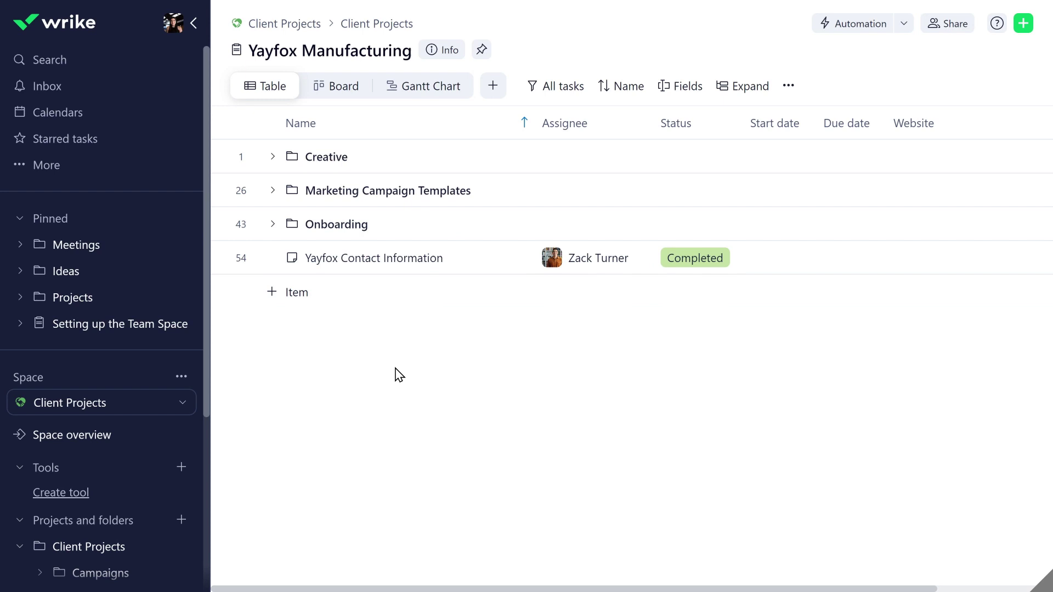
- Add a new task named 'Create marketing email list' to the table
{"action": "left_click", "coordinate": [297, 292]}
{"action": "type", "text": "Create marketing email list"}
{"action": "key", "text": "Return"}
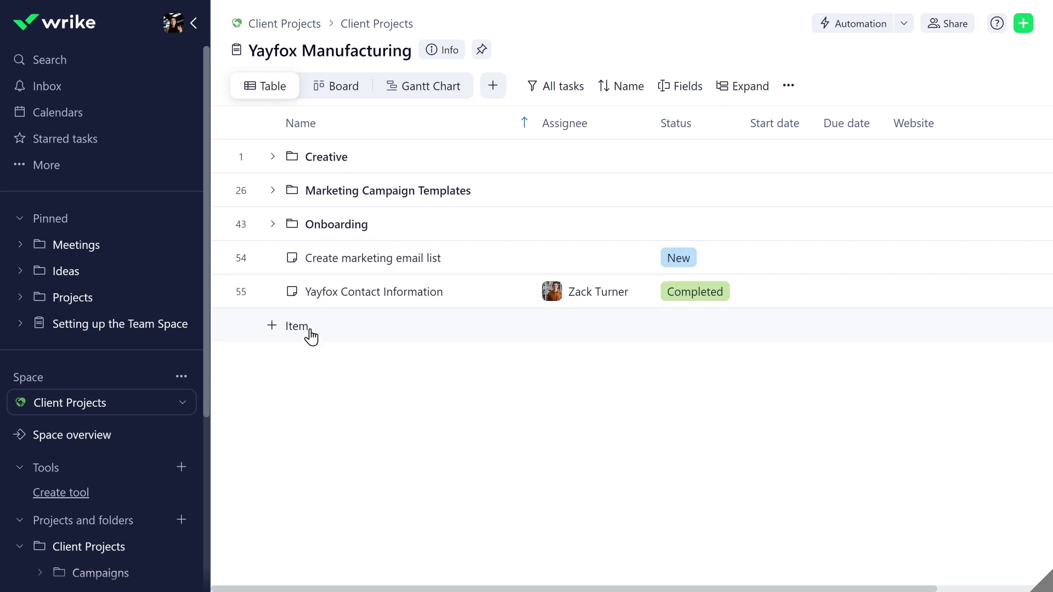
- Assign the new task to yourself and set its date to July 18
{"action": "left_click", "coordinate": [405, 269]}
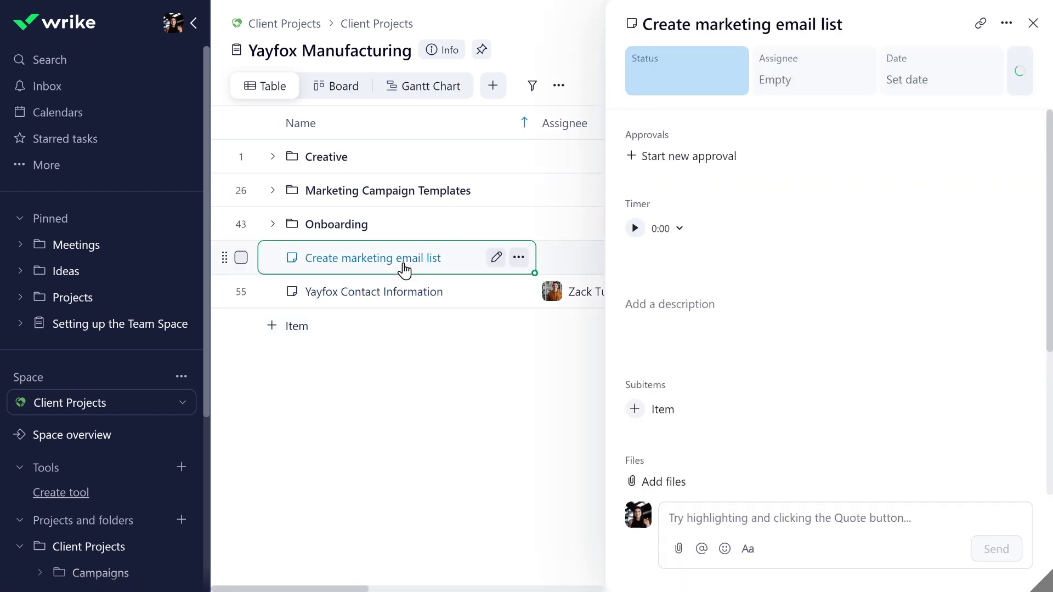
{"action": "left_click", "coordinate": [834, 88]}
{"action": "left_click", "coordinate": [775, 227]}
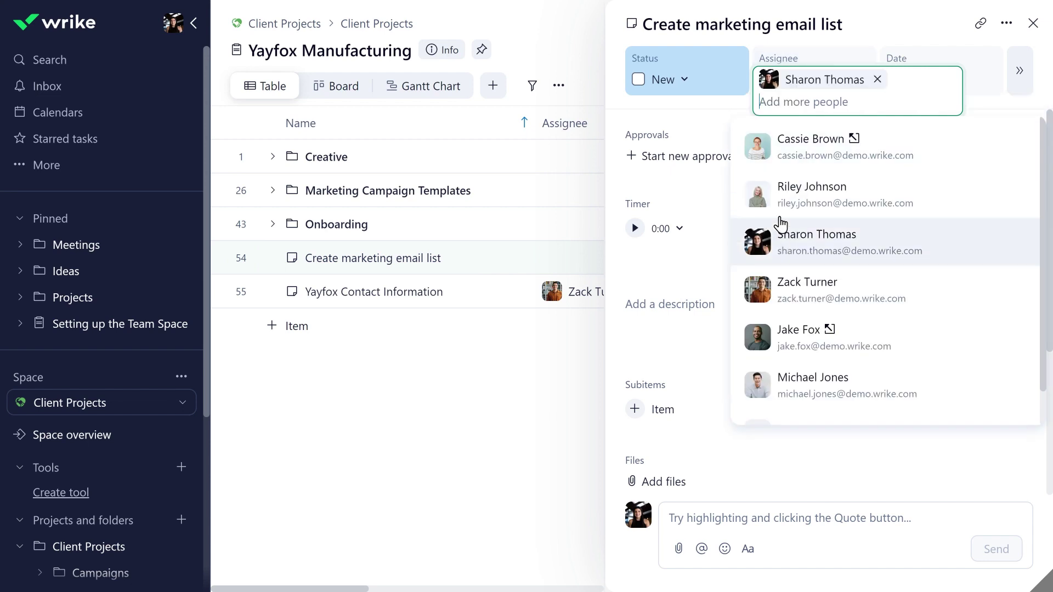
{"action": "key", "text": "Escape"}
{"action": "left_click", "coordinate": [947, 96]}
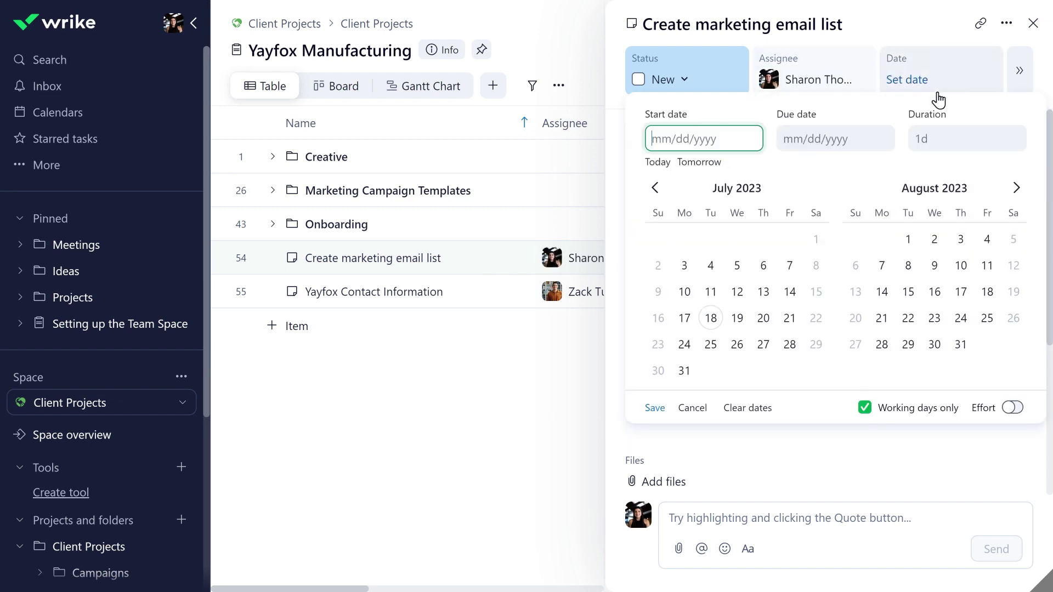
{"action": "left_click", "coordinate": [710, 318]}
{"action": "left_click", "coordinate": [654, 405]}
- Set the task's Department to Marketing and paste the email address list into its description
{"action": "left_click", "coordinate": [1020, 70]}
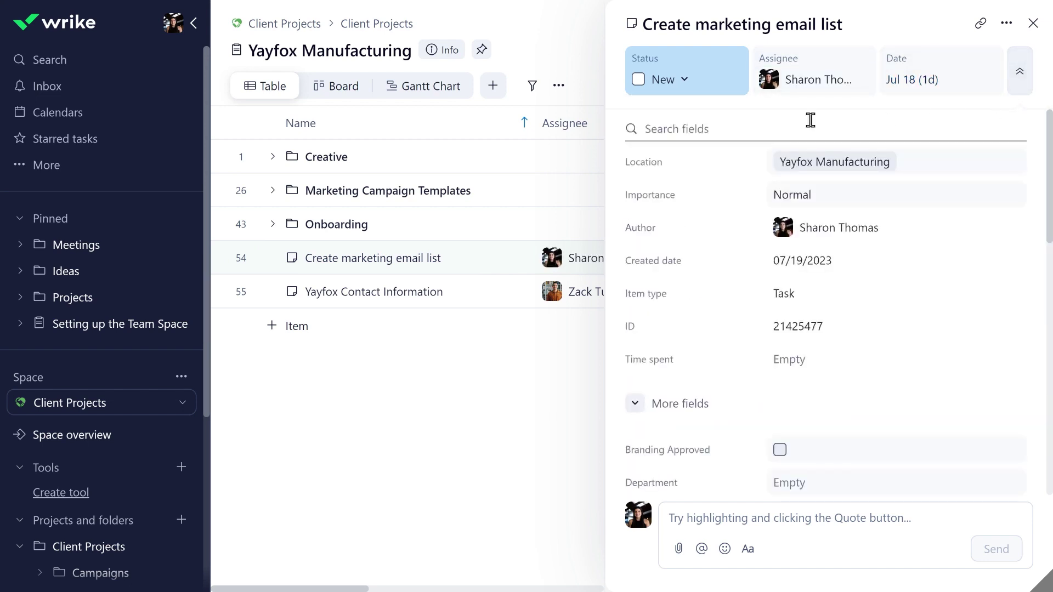
{"action": "left_click", "coordinate": [792, 130]}
{"action": "type", "text": "depart"}
{"action": "left_click", "coordinate": [796, 162]}
{"action": "left_click", "coordinate": [813, 195]}
{"action": "scroll", "coordinate": [818, 212], "scroll_direction": "down", "scroll_amount": 3}
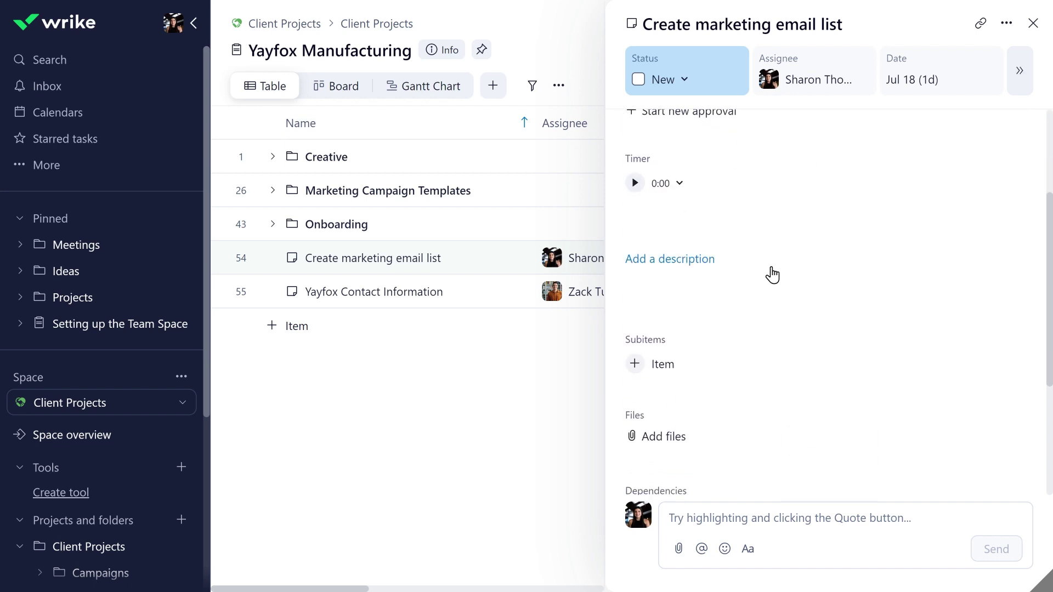
{"action": "left_click", "coordinate": [771, 269]}
{"action": "key", "text": "ctrl+v"}
- Post a comment tagging a teammate, mark the task Completed, and close its details
{"action": "left_click", "coordinate": [794, 516]}
{"action": "type", "text": "@cass"}
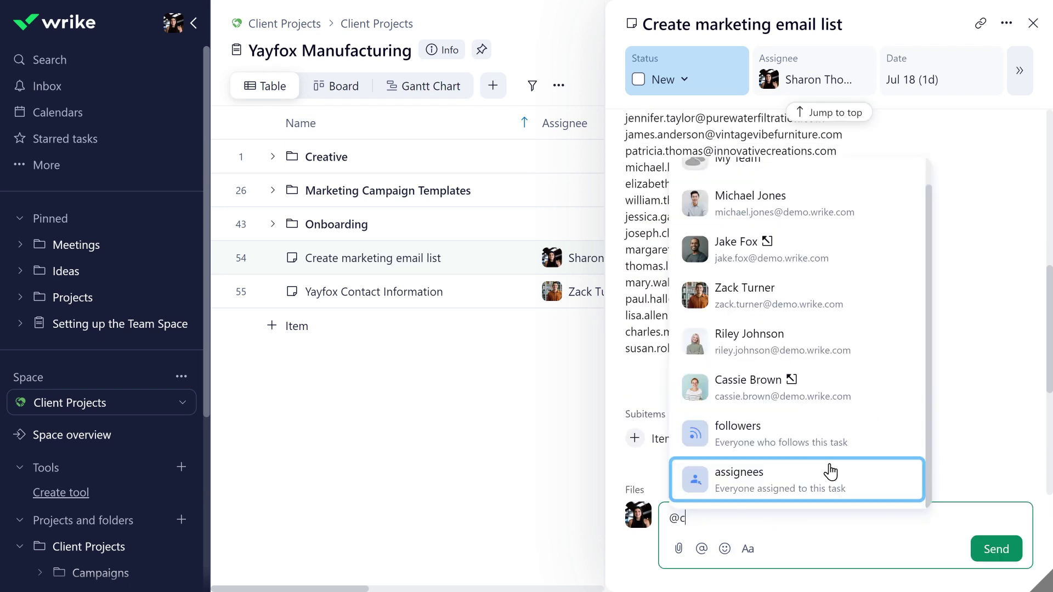
{"action": "left_click", "coordinate": [796, 472]}
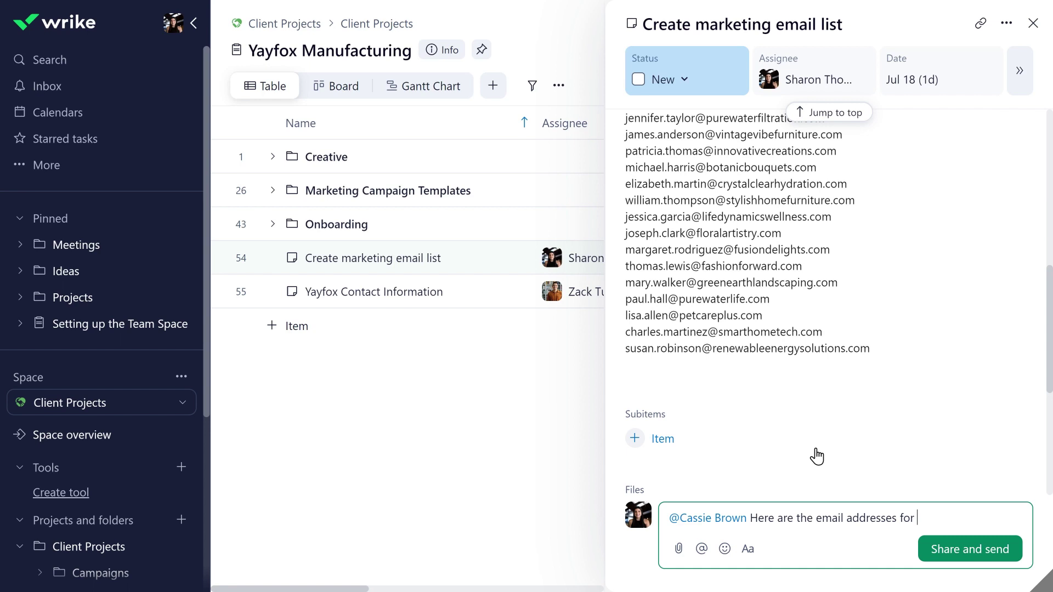
{"action": "left_click", "coordinate": [970, 549]}
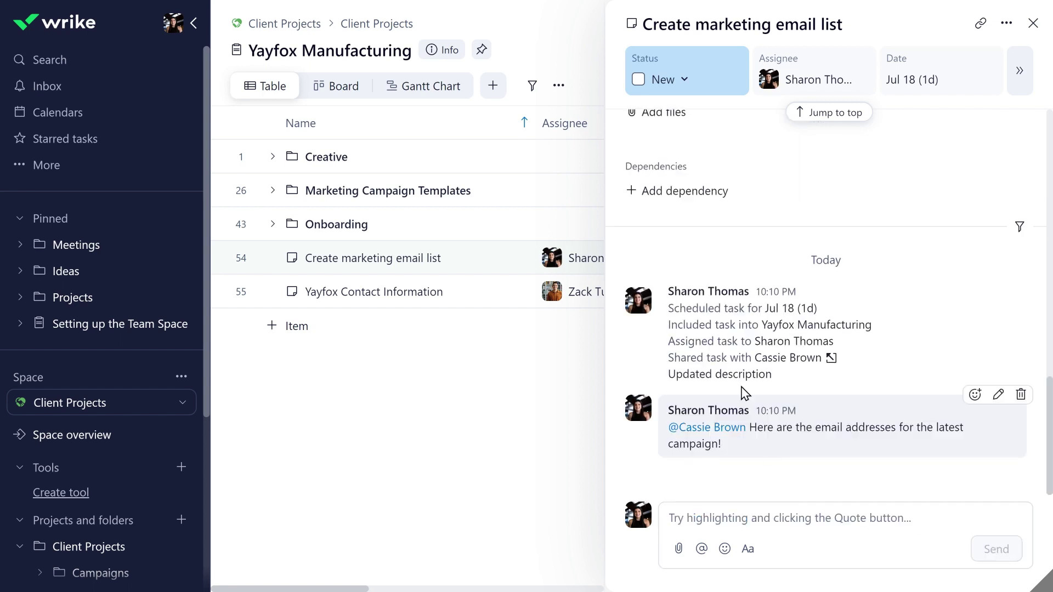
{"action": "left_click", "coordinate": [638, 79]}
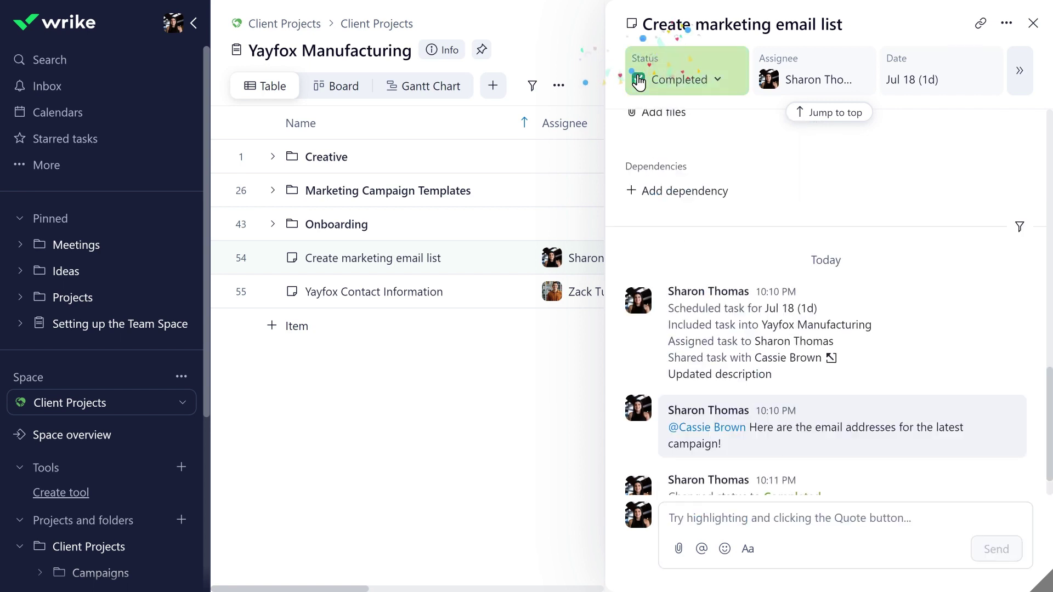
{"action": "left_click", "coordinate": [1033, 25]}
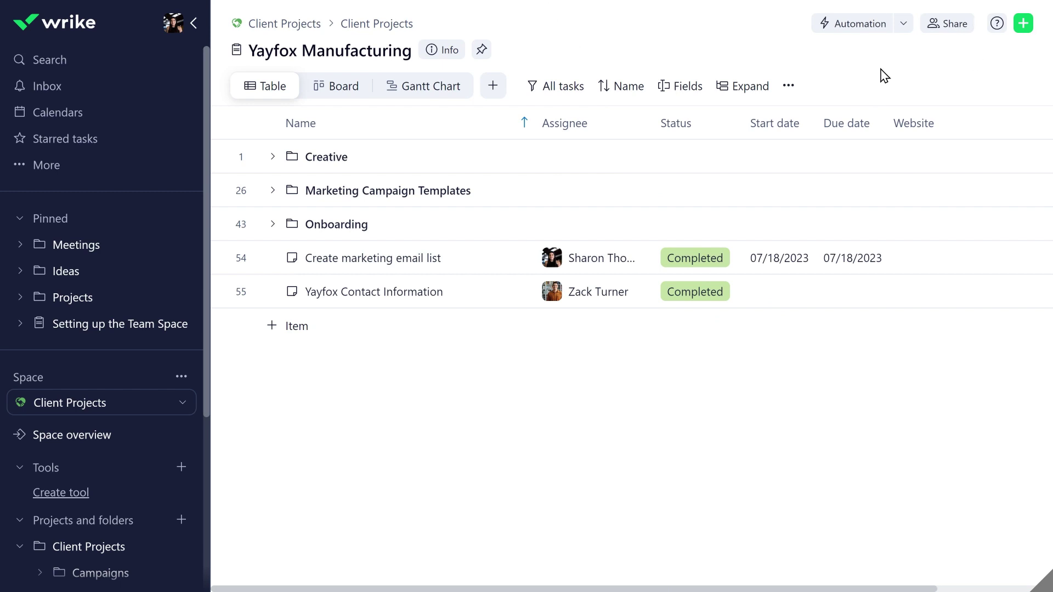
- Select Creative items like Design ideas, Graphics Package and Banners, and add a teammate as assignee
{"action": "left_click", "coordinate": [273, 157]}
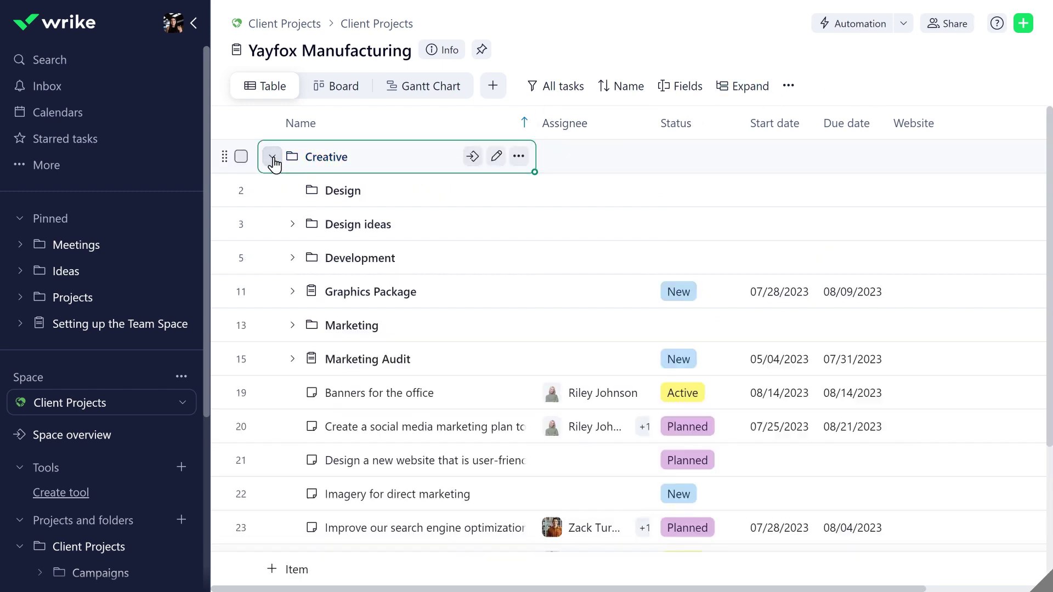
{"action": "left_click", "coordinate": [240, 225]}
{"action": "left_click", "coordinate": [241, 291]}
{"action": "left_click", "coordinate": [241, 393]}
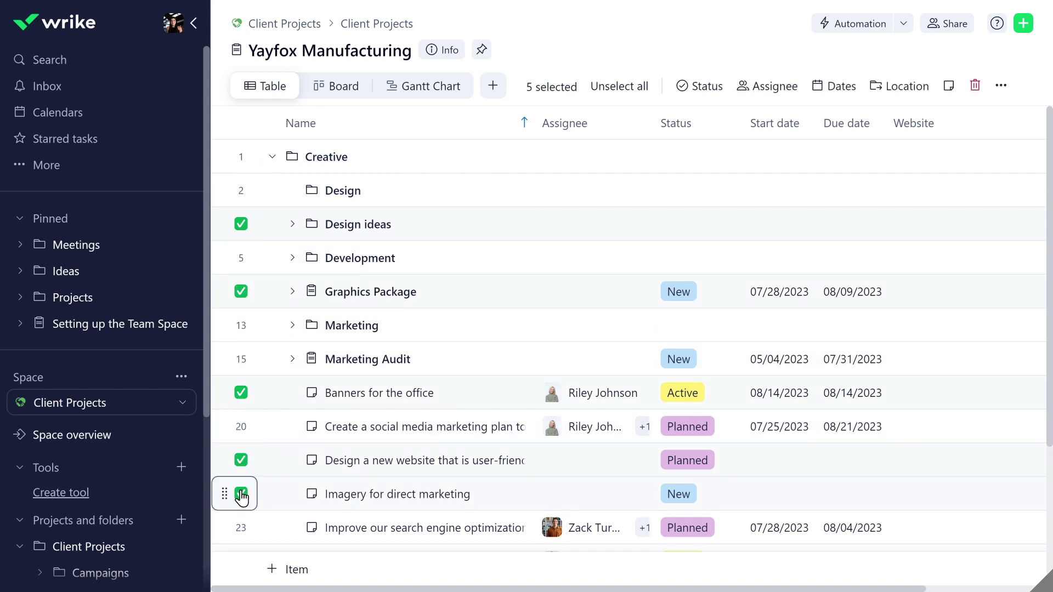
{"action": "left_click", "coordinate": [786, 89]}
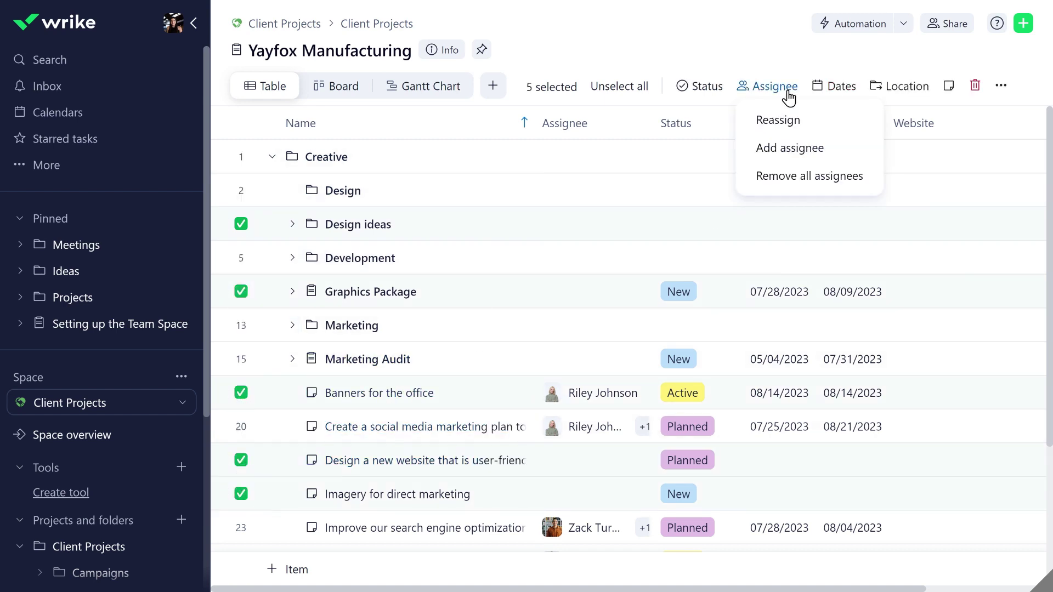
{"action": "left_click", "coordinate": [762, 159]}
{"action": "left_click", "coordinate": [757, 207]}
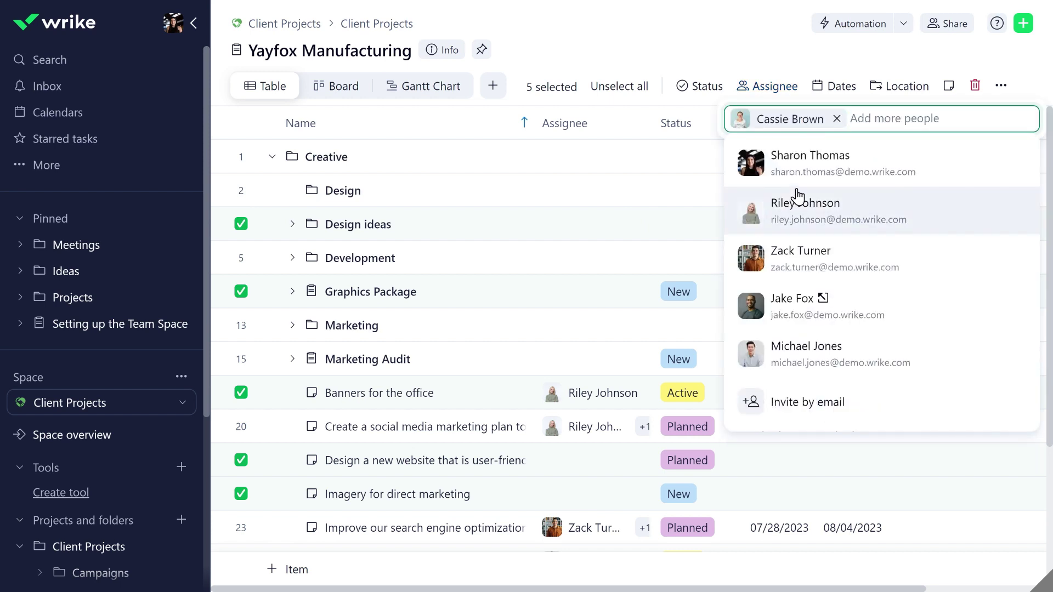
{"action": "left_click", "coordinate": [927, 89]}
- Move the selected items into the Design folder
{"action": "left_click", "coordinate": [910, 118]}
{"action": "type", "text": "design"}
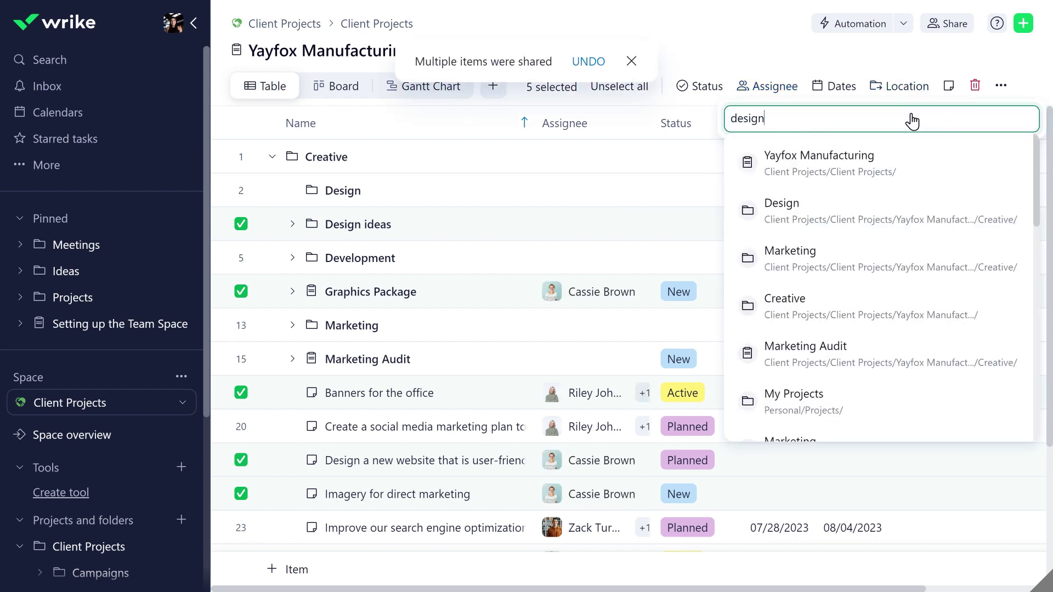
{"action": "left_click", "coordinate": [907, 168]}
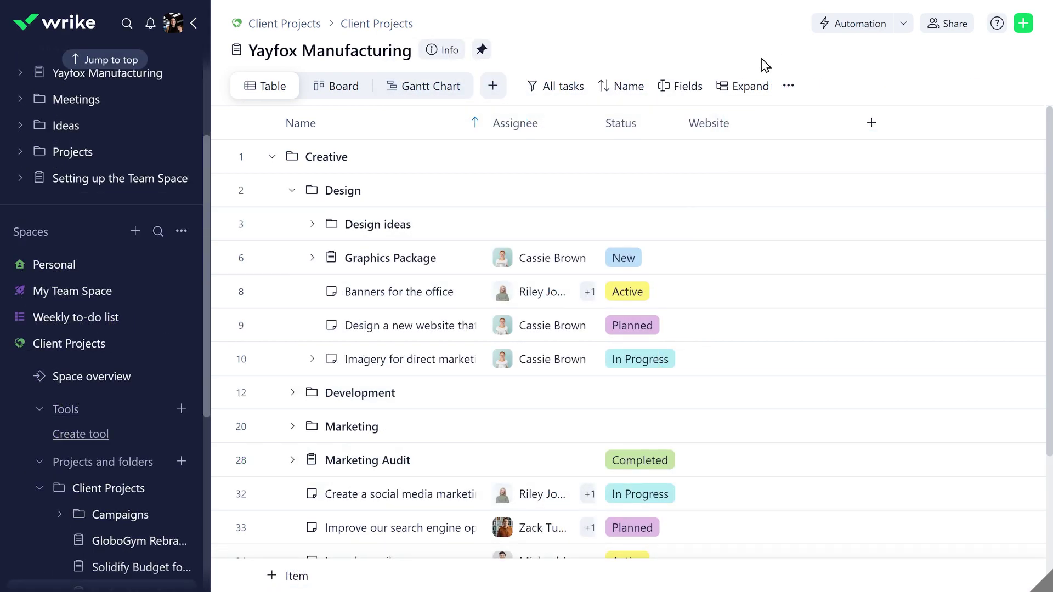
- Paste the company website address into row 9's Website cell
{"action": "left_click", "coordinate": [731, 321]}
{"action": "type", "text": "www.yayfoxmanufacturing.com"}
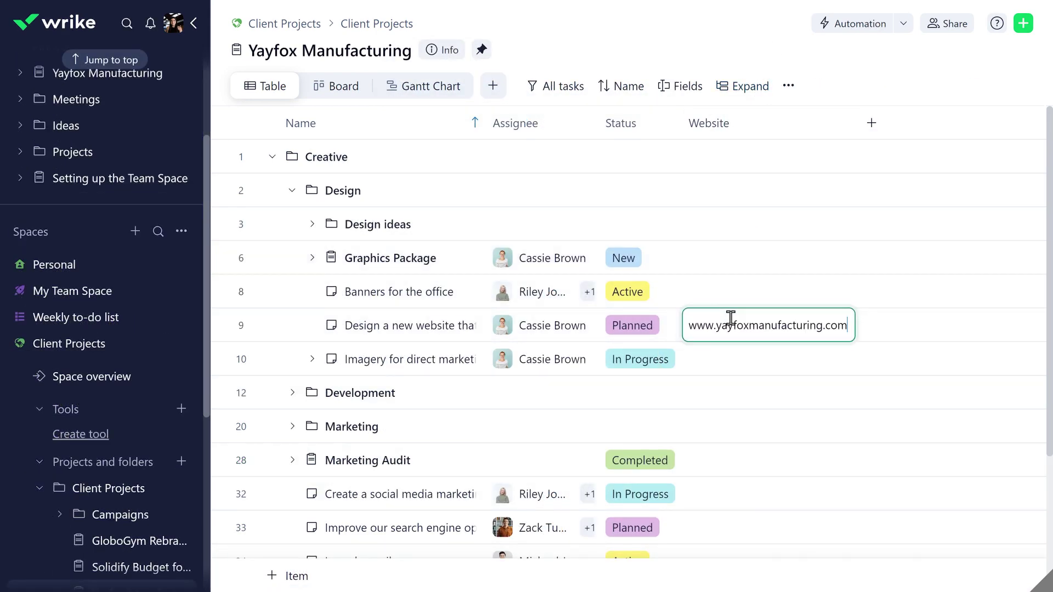
{"action": "key", "text": "Return"}
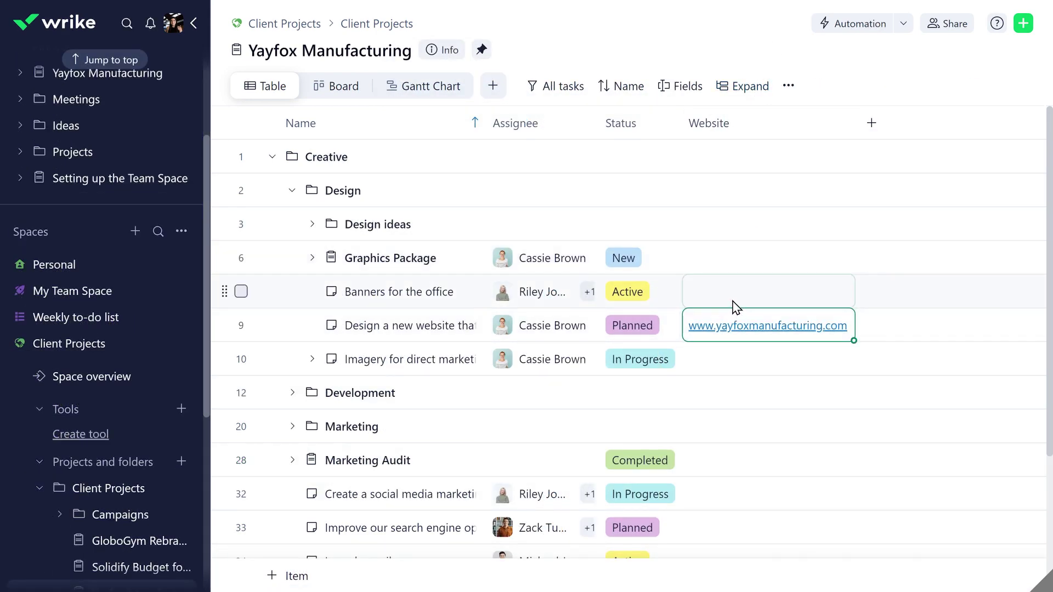
- Show the Location and Due date columns and hide the Website column
{"action": "left_click", "coordinate": [672, 86]}
{"action": "left_click", "coordinate": [705, 303]}
{"action": "scroll", "coordinate": [704, 329], "scroll_direction": "down", "scroll_amount": 3}
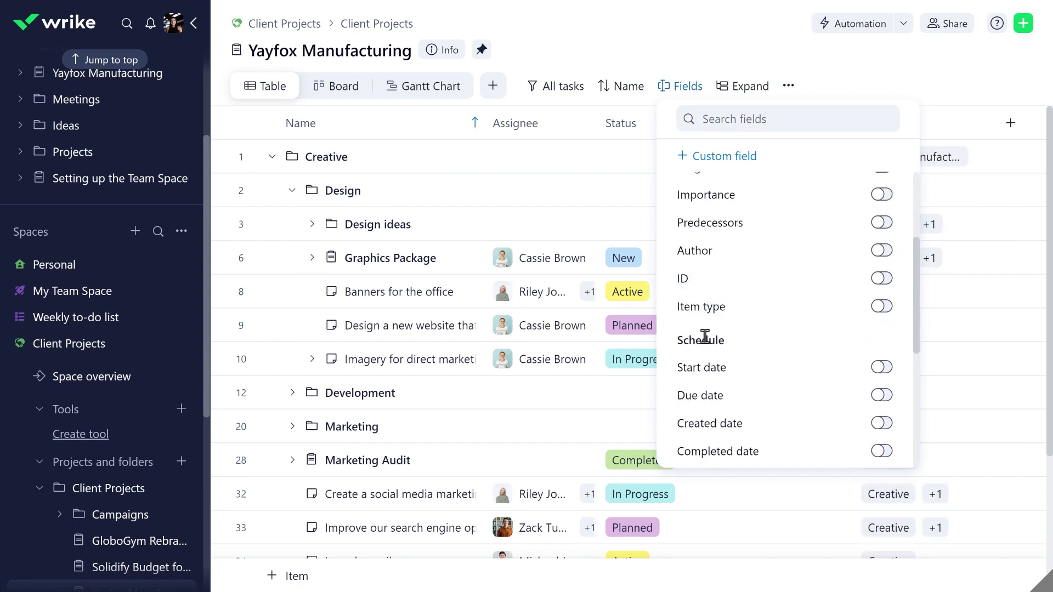
{"action": "left_click", "coordinate": [695, 390]}
{"action": "scroll", "coordinate": [702, 416], "scroll_direction": "down", "scroll_amount": 5}
{"action": "left_click", "coordinate": [712, 453]}
{"action": "left_click", "coordinate": [683, 90]}
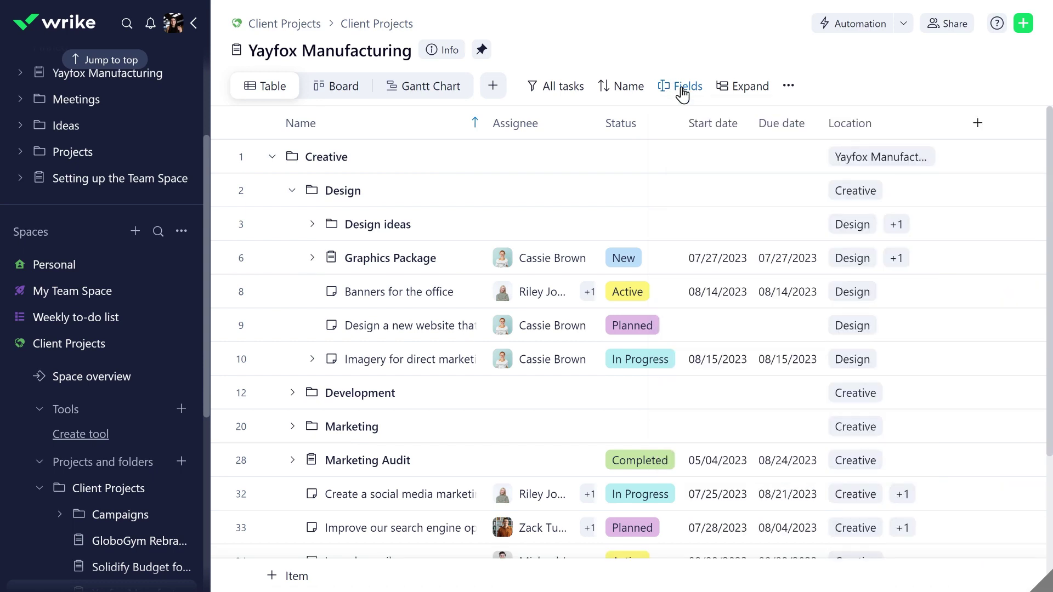
- Turn on automatic Start date subtotals for tasks and projects
{"action": "left_click", "coordinate": [738, 124]}
{"action": "mouse_move", "coordinate": [724, 159]}
{"action": "left_click", "coordinate": [899, 192]}
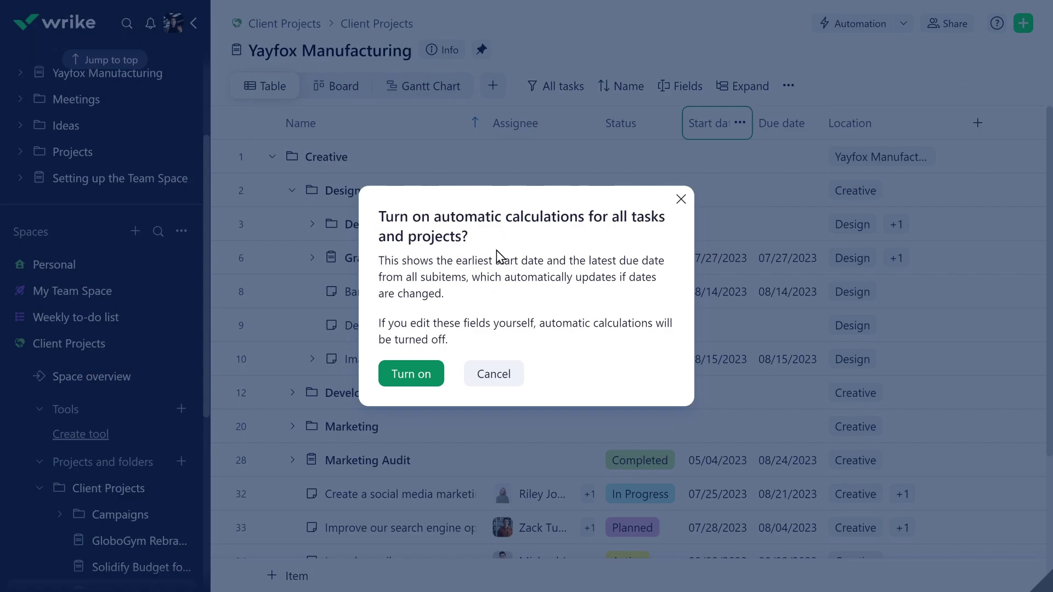
{"action": "left_click", "coordinate": [420, 372]}
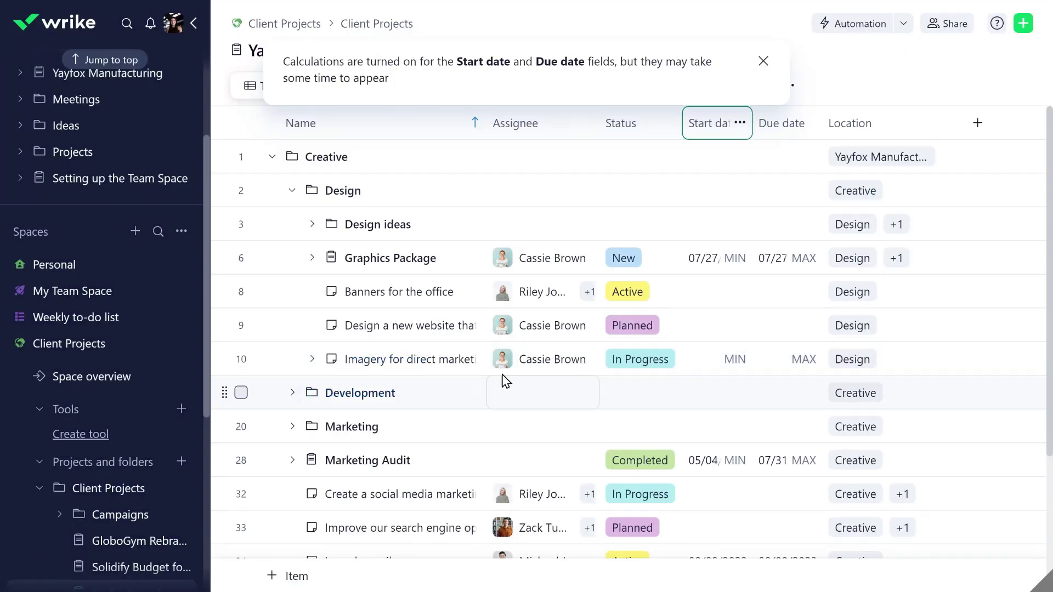
{"action": "left_click", "coordinate": [763, 62]}
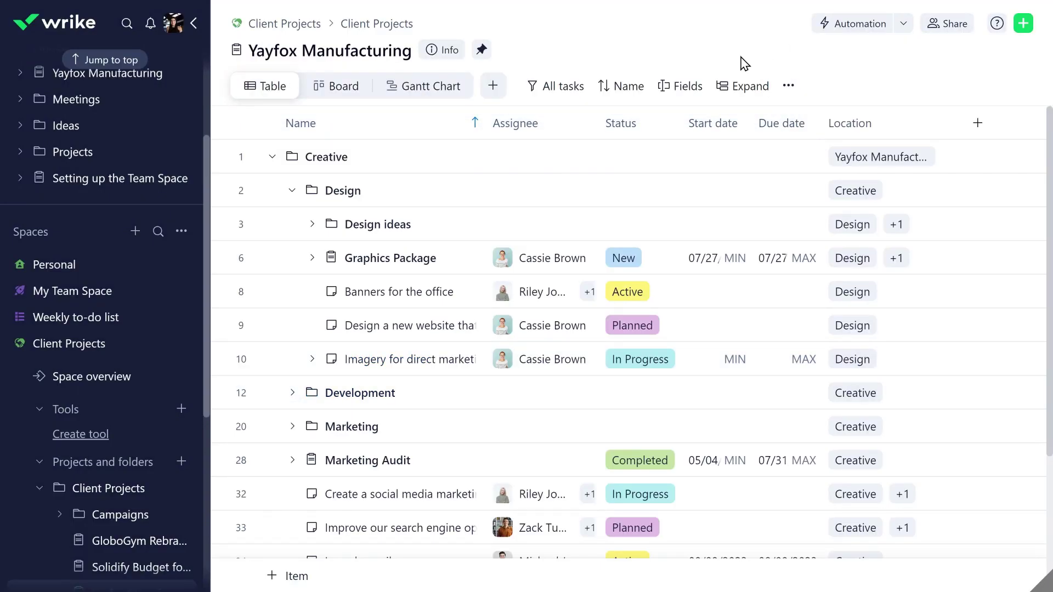
- In Board view, give the Imagery for direct marketing card an assignee and an Aug 15 date
{"action": "left_click", "coordinate": [326, 87]}
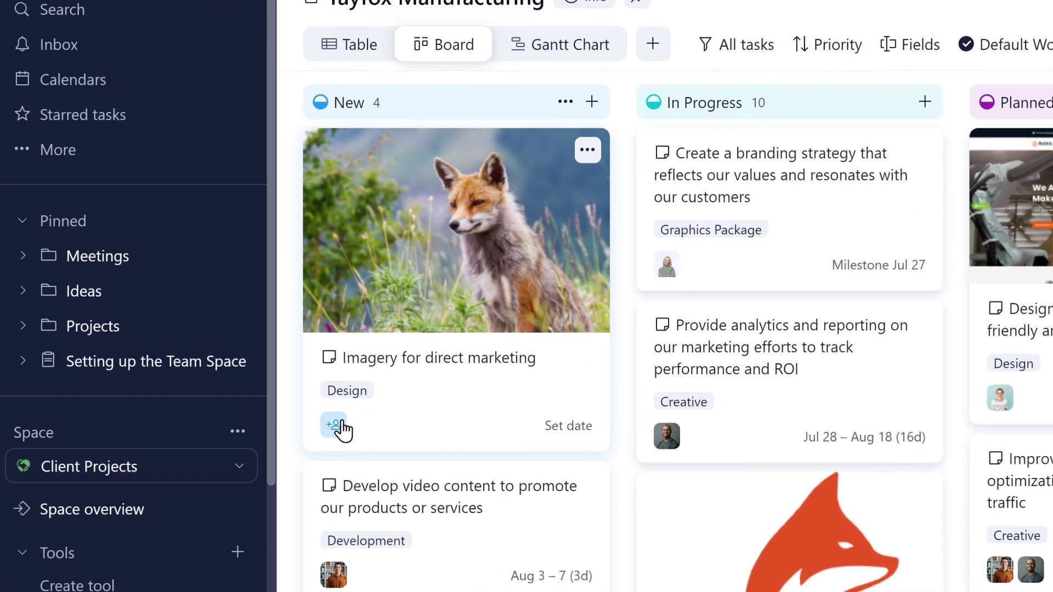
{"action": "left_click", "coordinate": [253, 371]}
{"action": "left_click", "coordinate": [432, 60]}
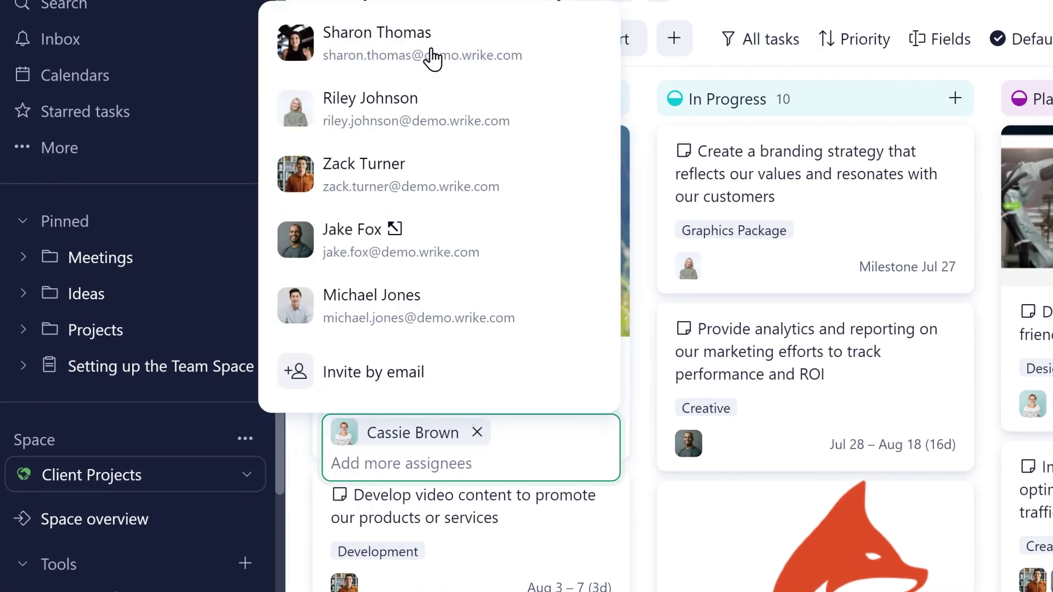
{"action": "left_click", "coordinate": [651, 89]}
{"action": "left_click", "coordinate": [580, 439]}
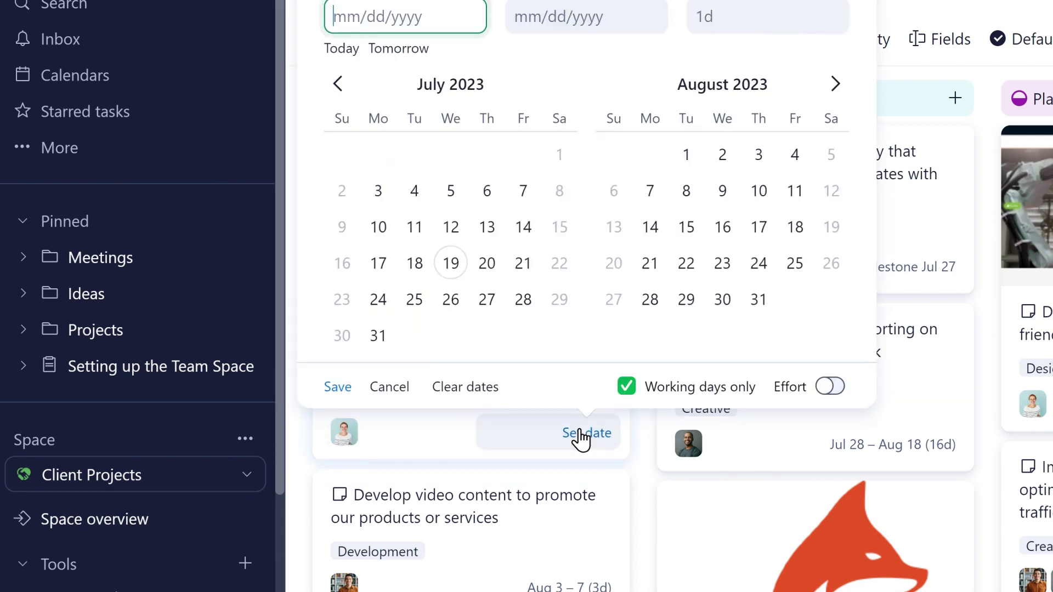
{"action": "left_click", "coordinate": [687, 226]}
{"action": "left_click", "coordinate": [378, 335]}
{"action": "left_click", "coordinate": [336, 391]}
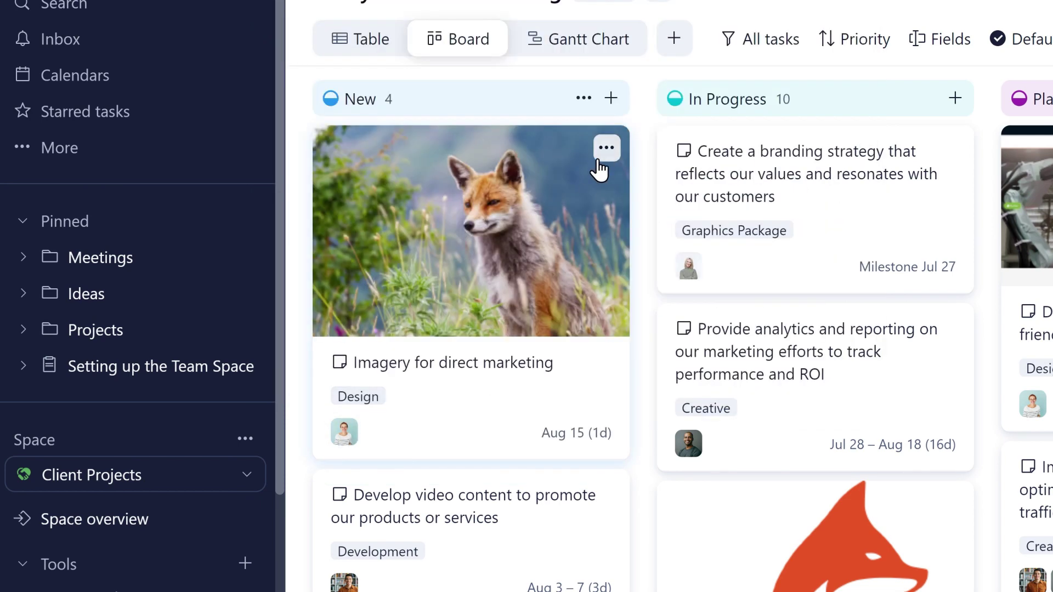
- Add the subitem 'Get branding approval' to the card and drag it into In Progress
{"action": "left_click", "coordinate": [604, 147]}
{"action": "left_click", "coordinate": [486, 290]}
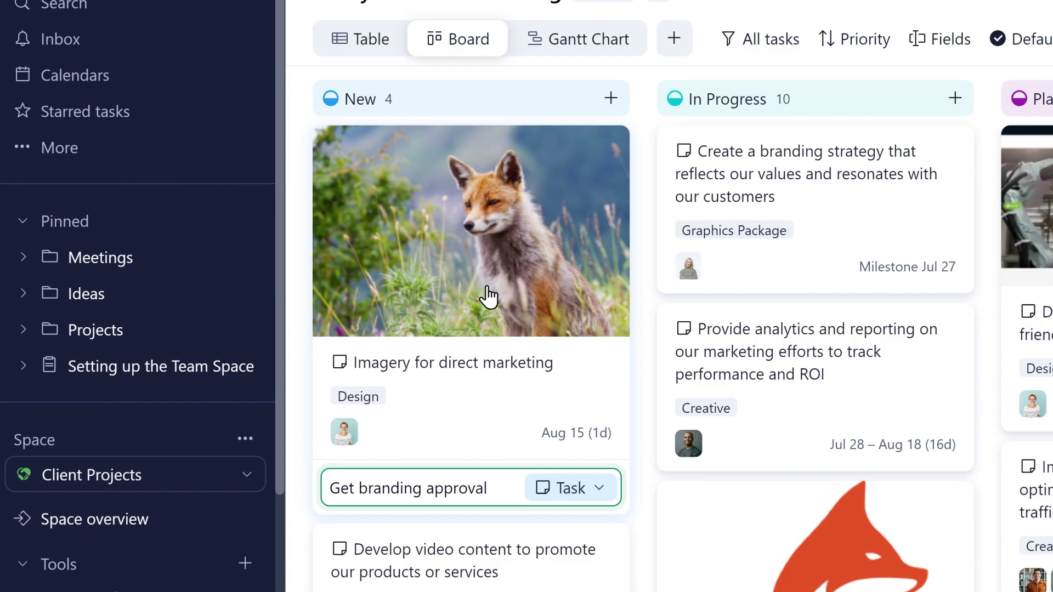
{"action": "key", "text": "Return"}
{"action": "left_click_drag", "start_coordinate": [493, 299], "coordinate": [822, 131]}
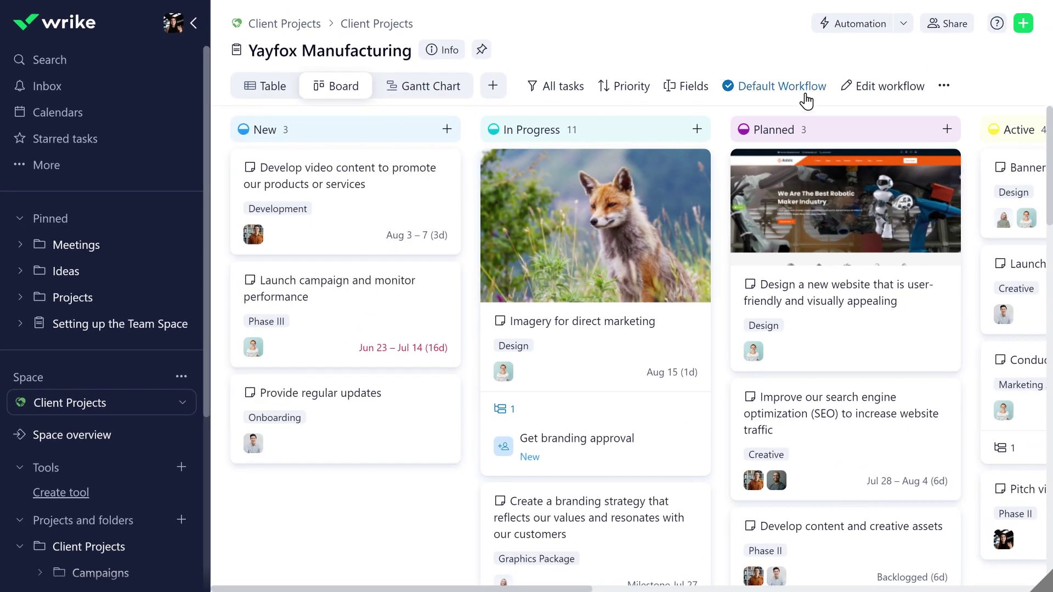
- Add an orange completed status named 'Published' to the Default Workflow
{"action": "left_click", "coordinate": [805, 94]}
{"action": "left_click", "coordinate": [388, 406]}
{"action": "left_click", "coordinate": [981, 447]}
{"action": "double_click", "coordinate": [756, 391]}
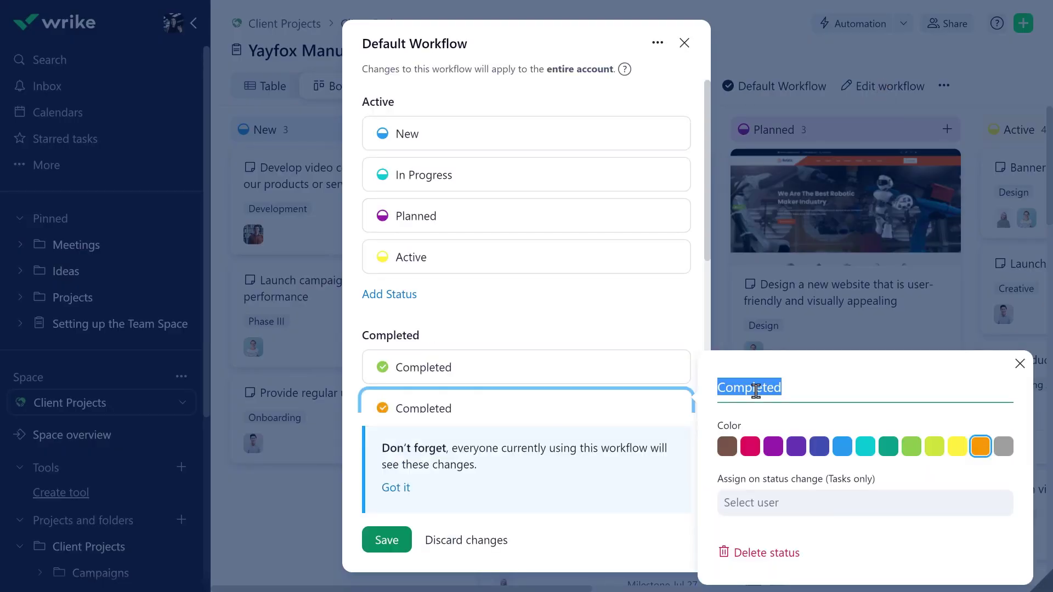
{"action": "type", "text": "Published"}
{"action": "left_click", "coordinate": [456, 542]}
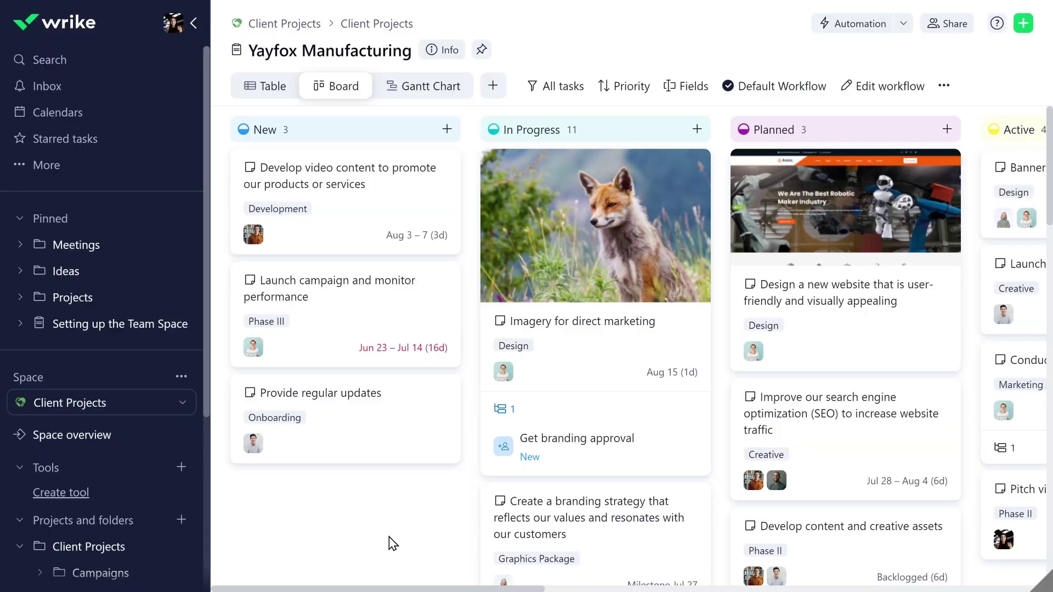
- Show the Branding Approved and Department fields on the board cards
{"action": "left_click", "coordinate": [694, 88]}
{"action": "scroll", "coordinate": [714, 222], "scroll_direction": "down", "scroll_amount": 5}
{"action": "left_click", "coordinate": [713, 363]}
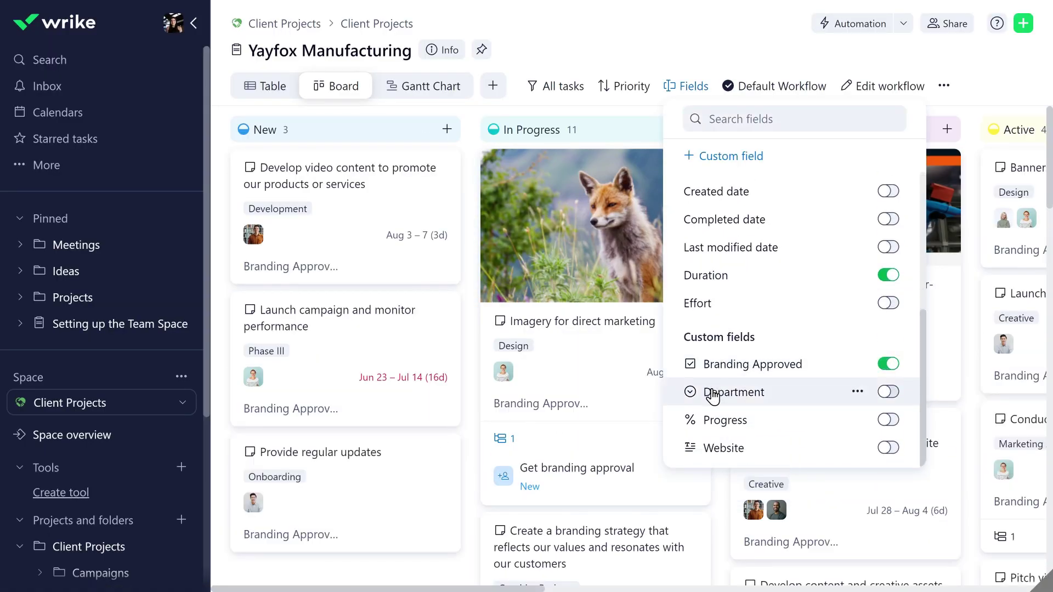
{"action": "left_click", "coordinate": [713, 393]}
{"action": "key", "text": "Escape"}
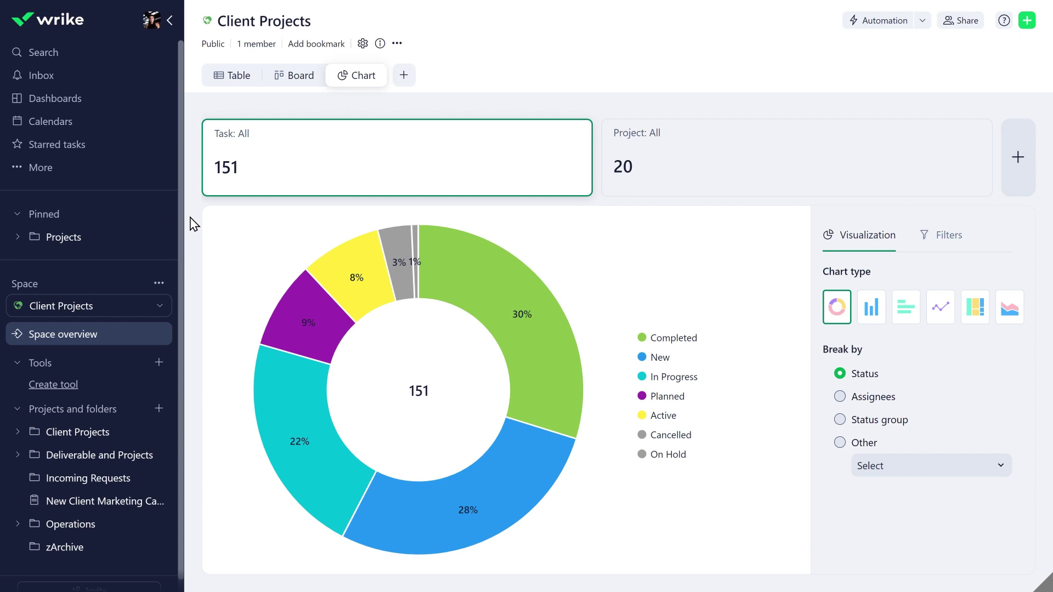
- Set the Client Projects donut chart's Break by to Assignees, showing 171 tasks with 35% unassigned
{"action": "mouse_move", "coordinate": [265, 374]}
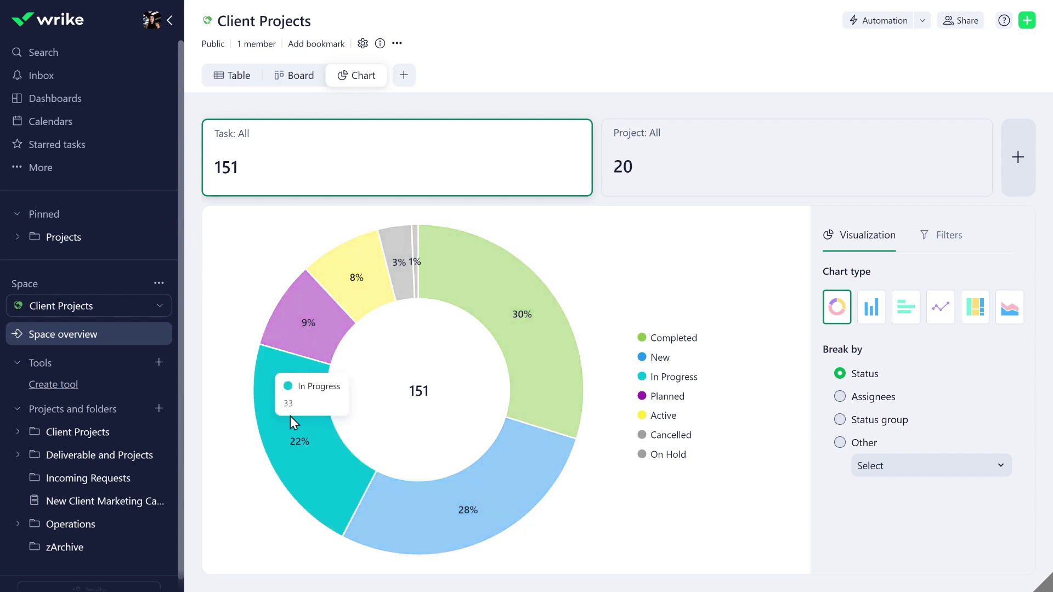
{"action": "mouse_move", "coordinate": [429, 498]}
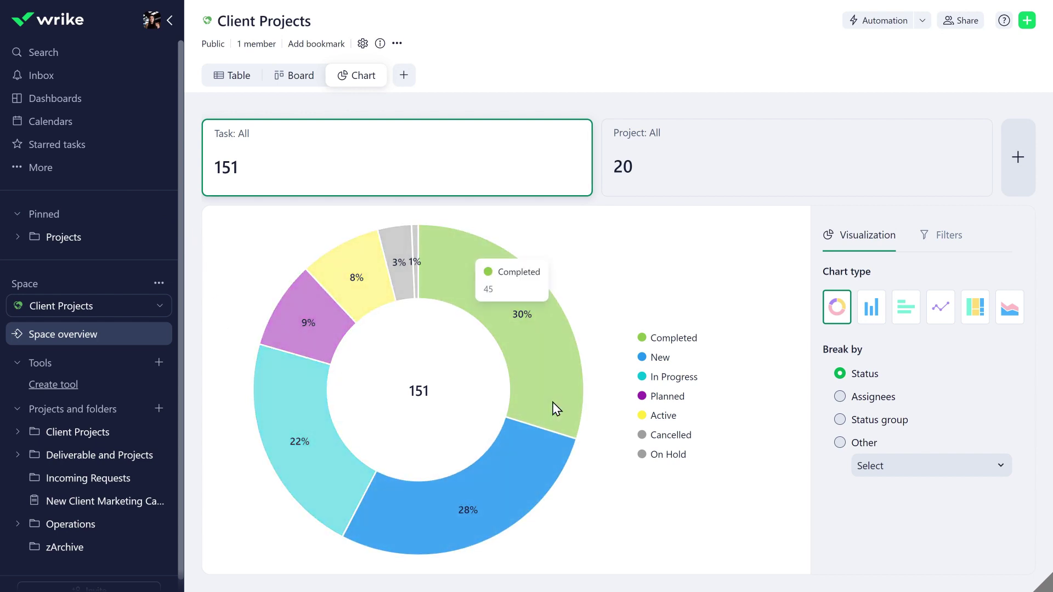
{"action": "left_click", "coordinate": [882, 403]}
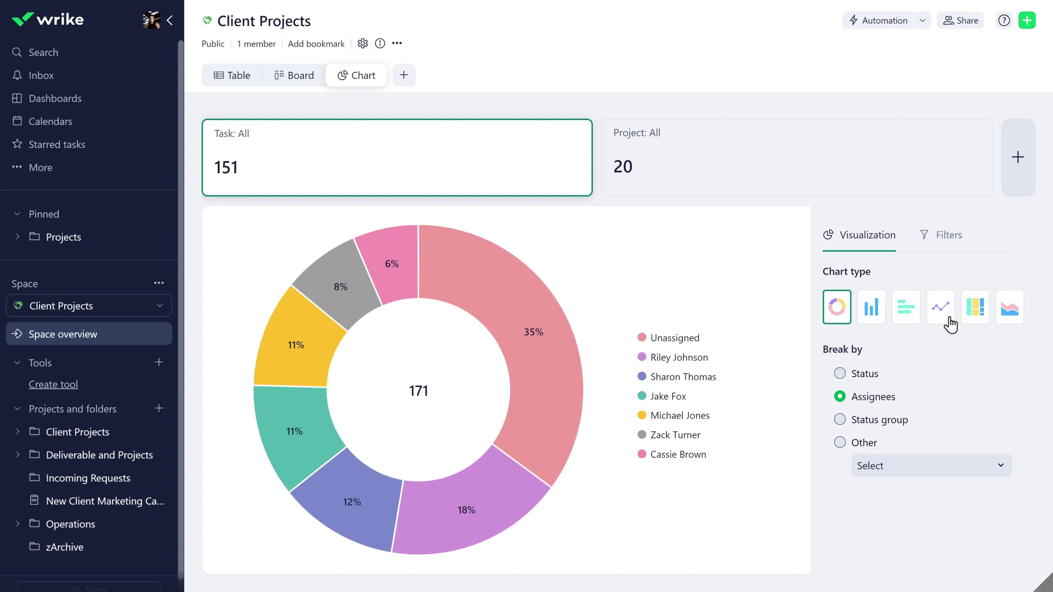
- Add a Task: Overdue widget (28) as horizontal bars, then list the top assignee's five overdue tasks
{"action": "left_click", "coordinate": [1018, 159]}
{"action": "left_click", "coordinate": [607, 354]}
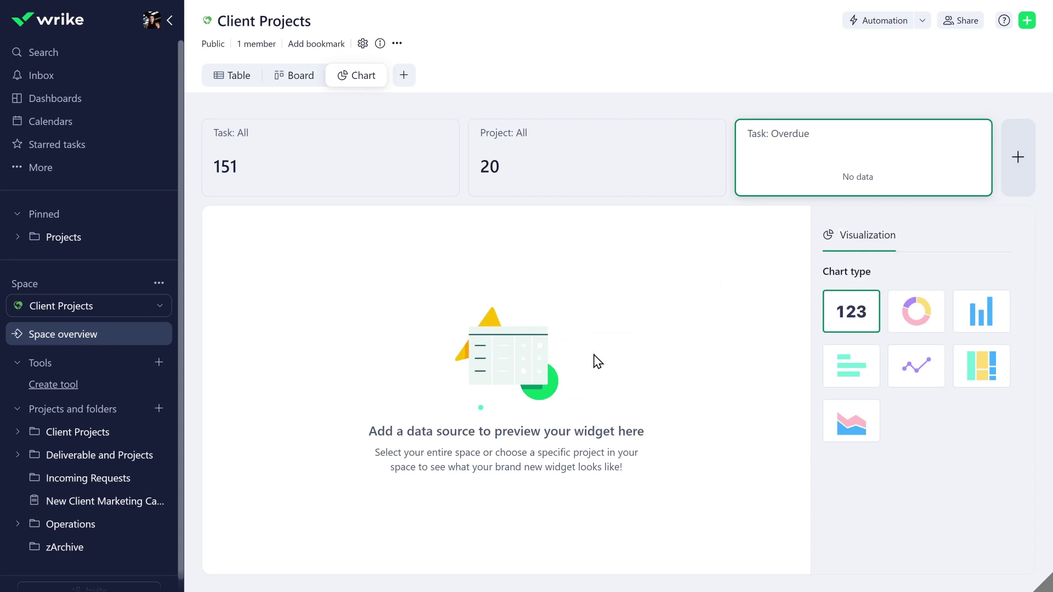
{"action": "left_click", "coordinate": [837, 309]}
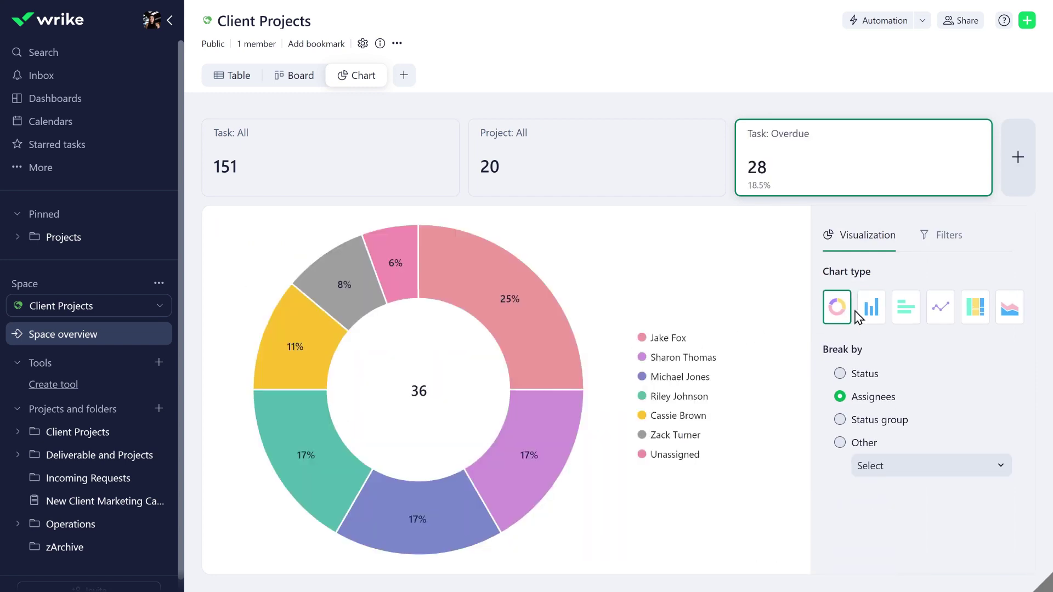
{"action": "left_click", "coordinate": [908, 312]}
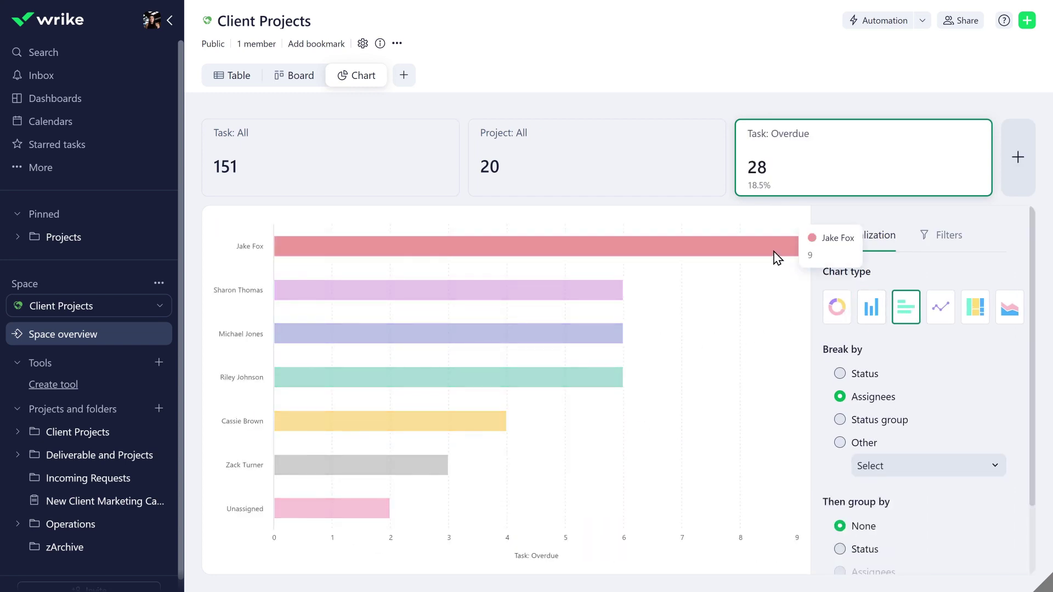
{"action": "left_click", "coordinate": [776, 251]}
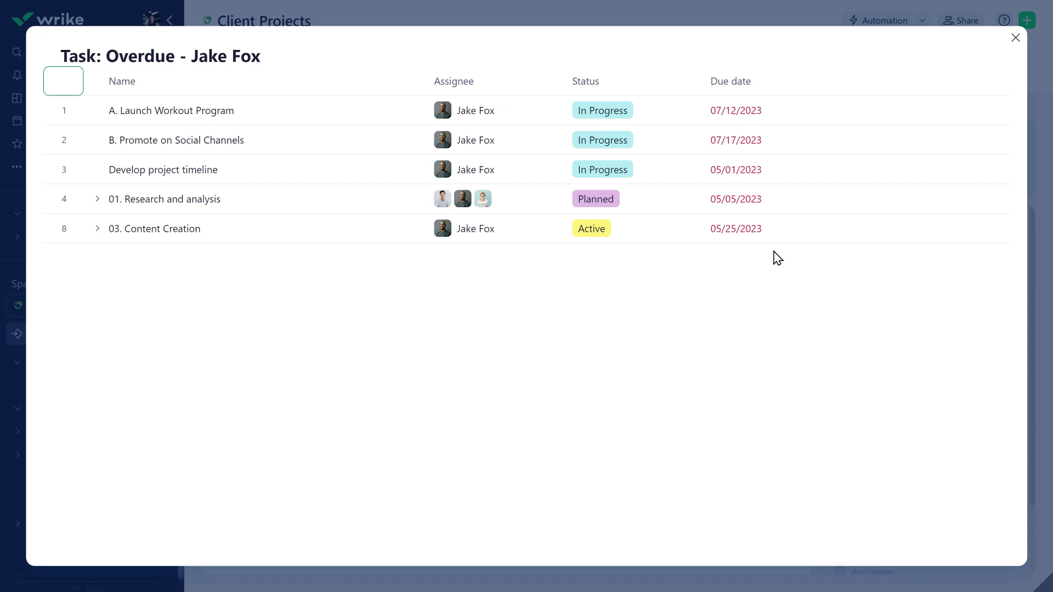